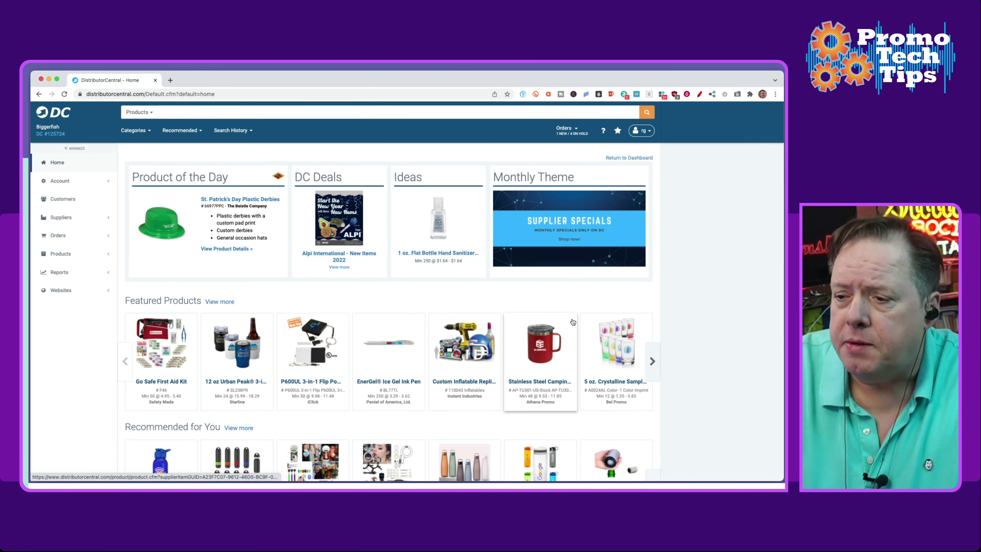
Open the featured Stainless Steel Camping Mug, 14 oz. and start an order for it
scroll(526, 300, down, 2)
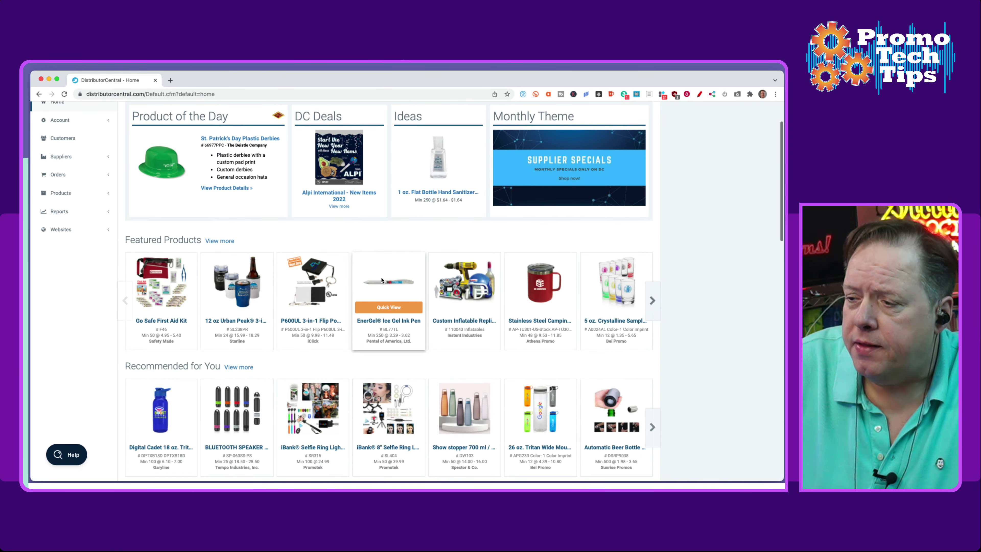
click(544, 286)
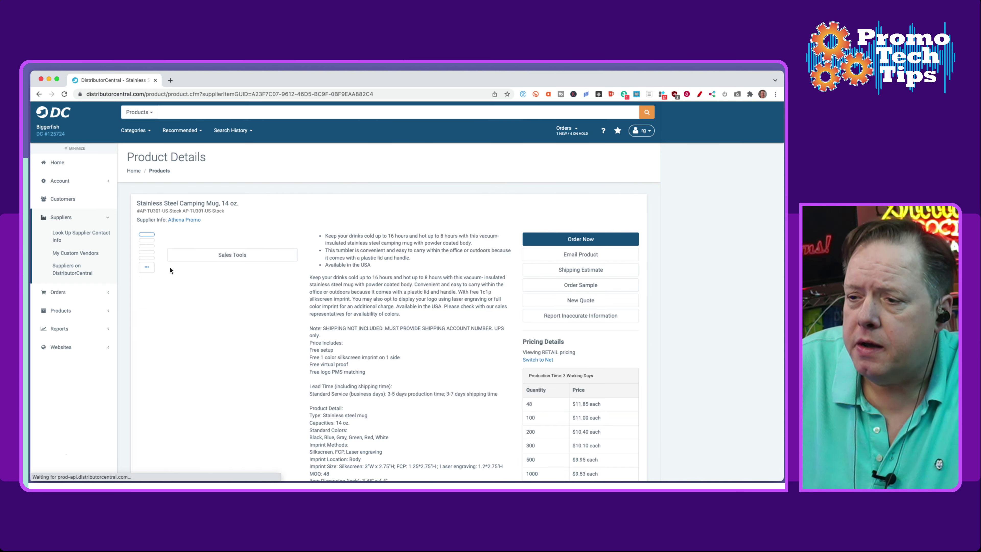
click(583, 241)
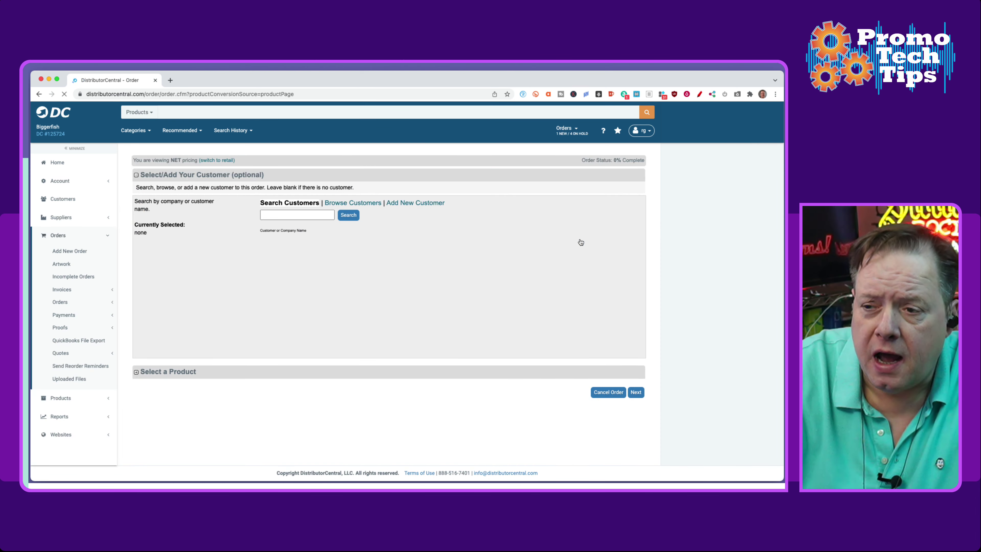
Search customers for "silver lining", assign Silver Lining as the order's customer and continue to the quantity page
click(298, 215)
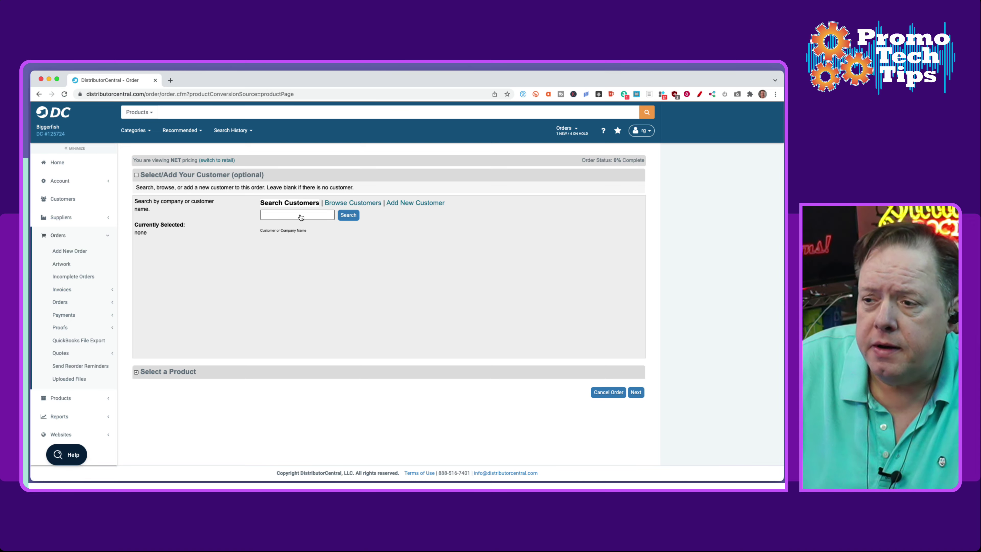
text(silv)
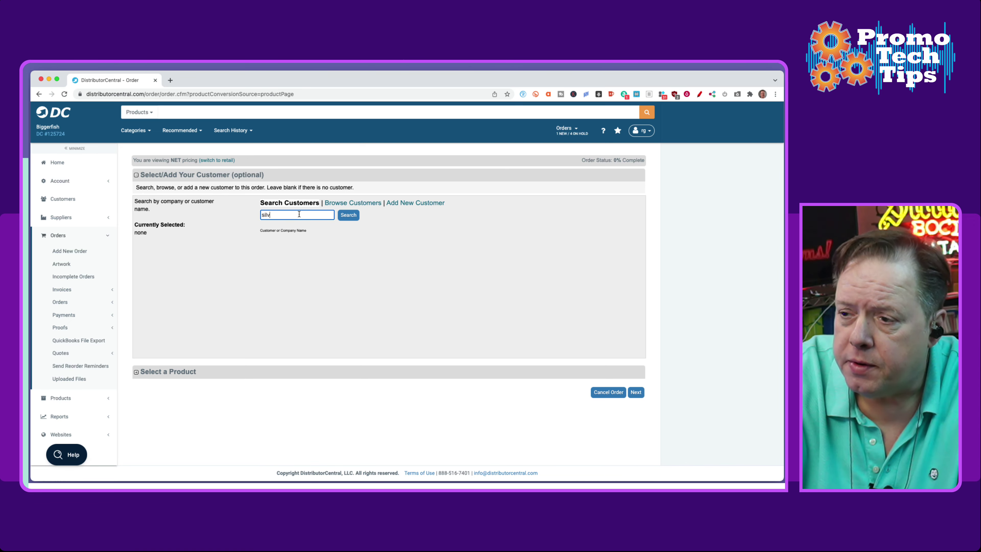
text(er lining)
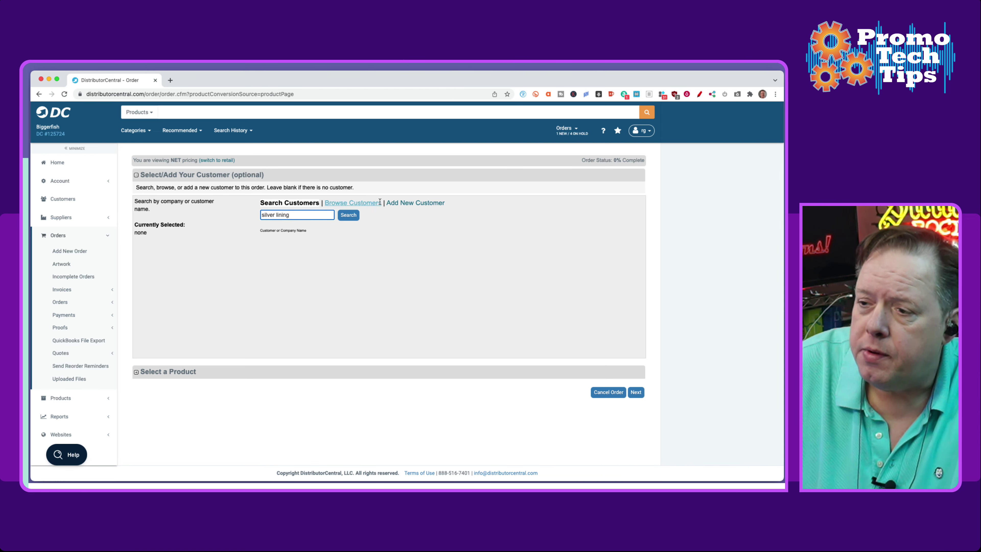
click(350, 216)
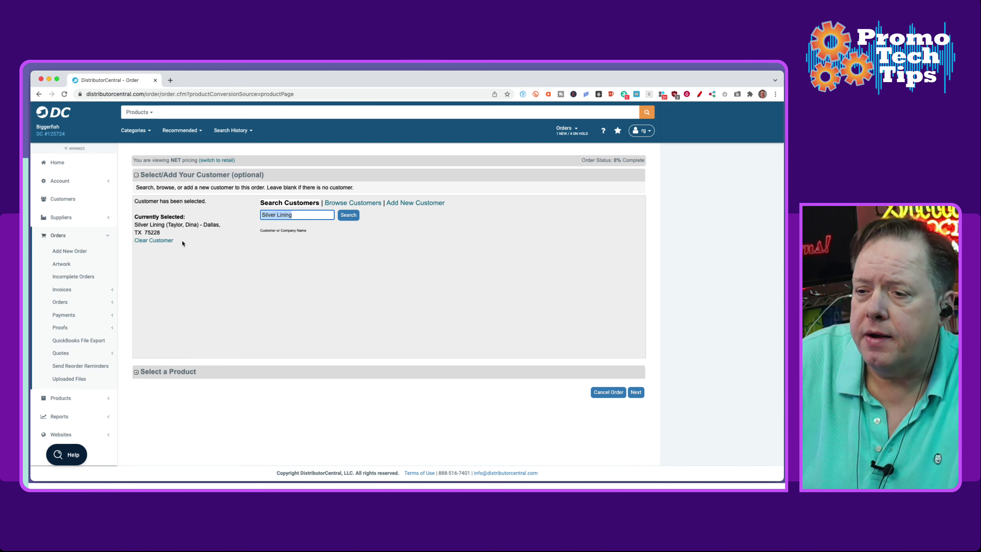
click(642, 392)
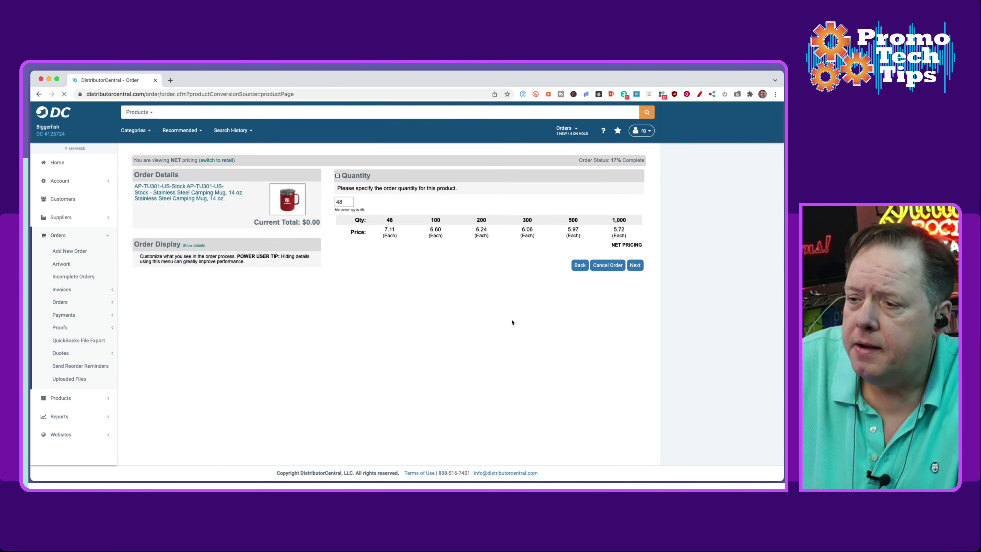
Set the order quantity to 300 and proceed through personalization with artwork upload kept, on to payment and shipping
text(300)
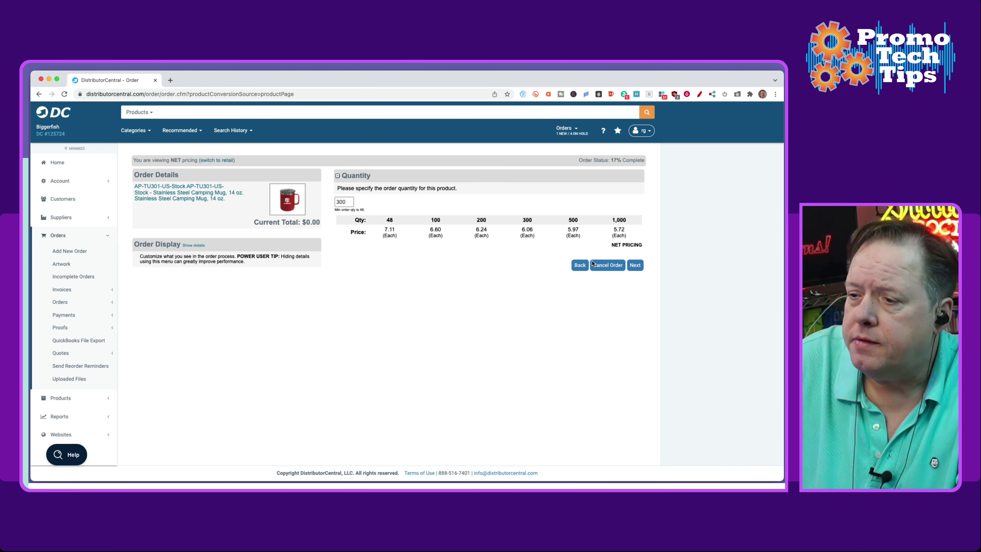
click(636, 266)
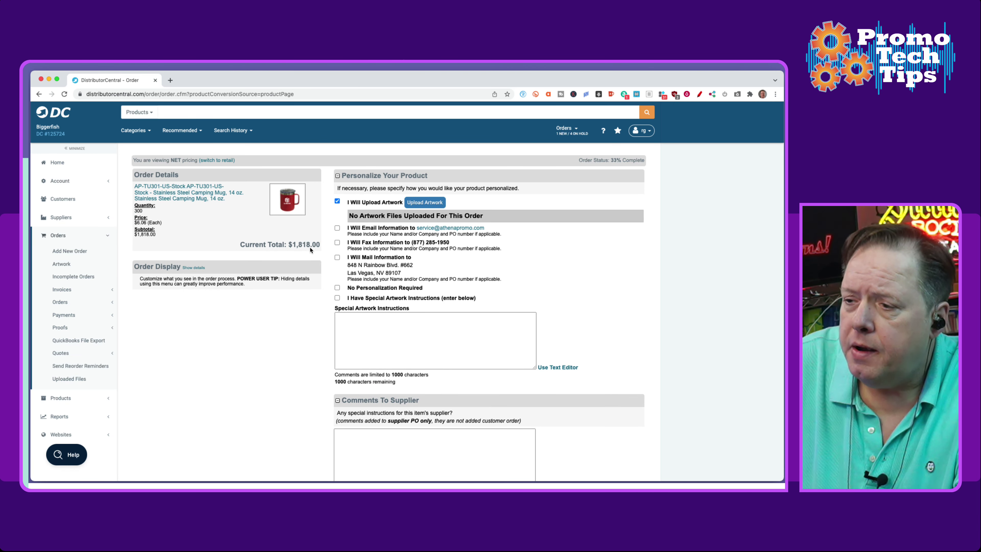
scroll(238, 301, down, 2)
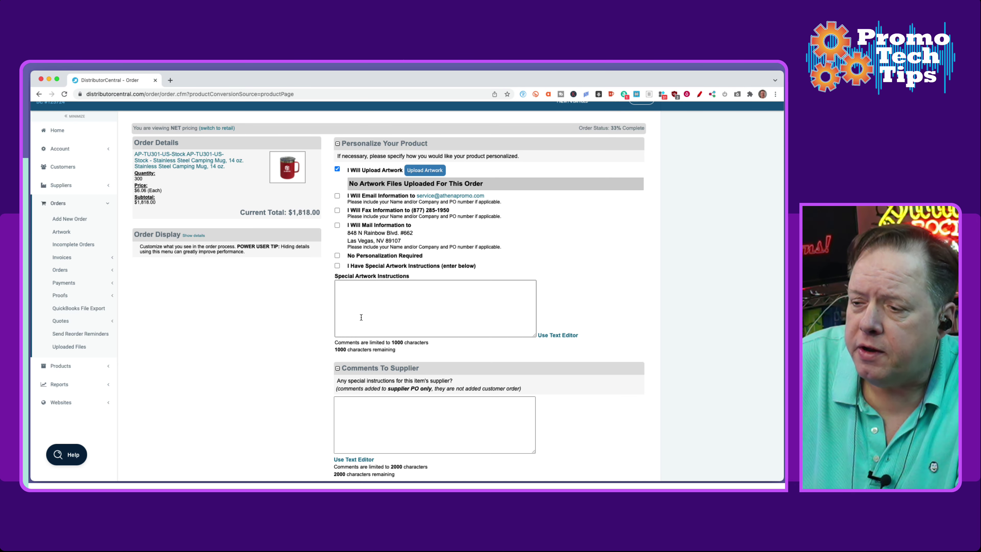
scroll(358, 312, up, 2)
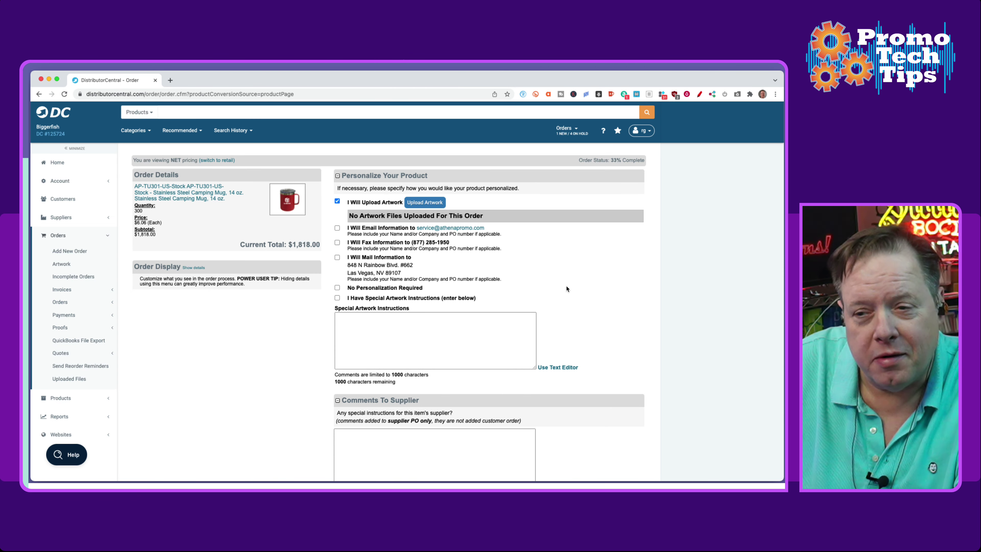
scroll(618, 309, down, 5)
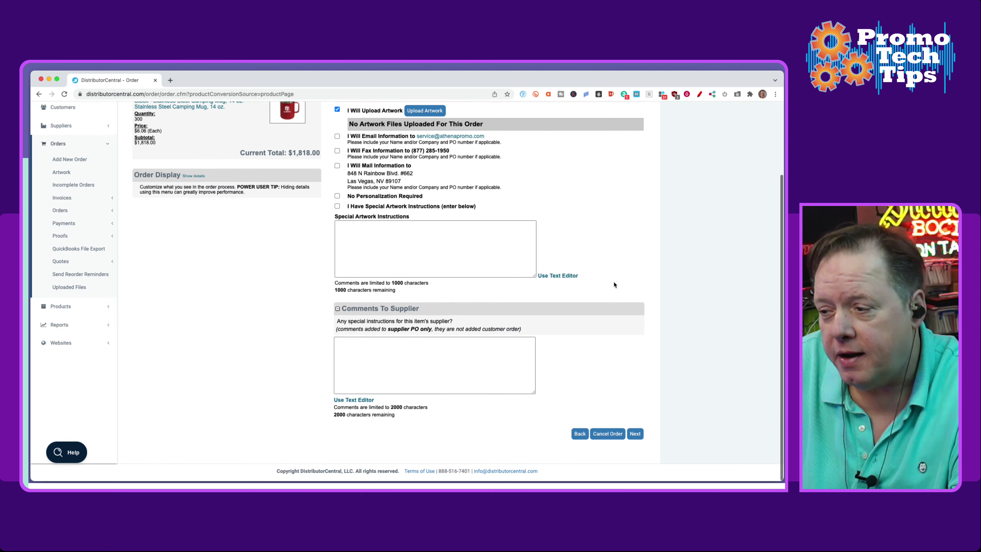
click(635, 436)
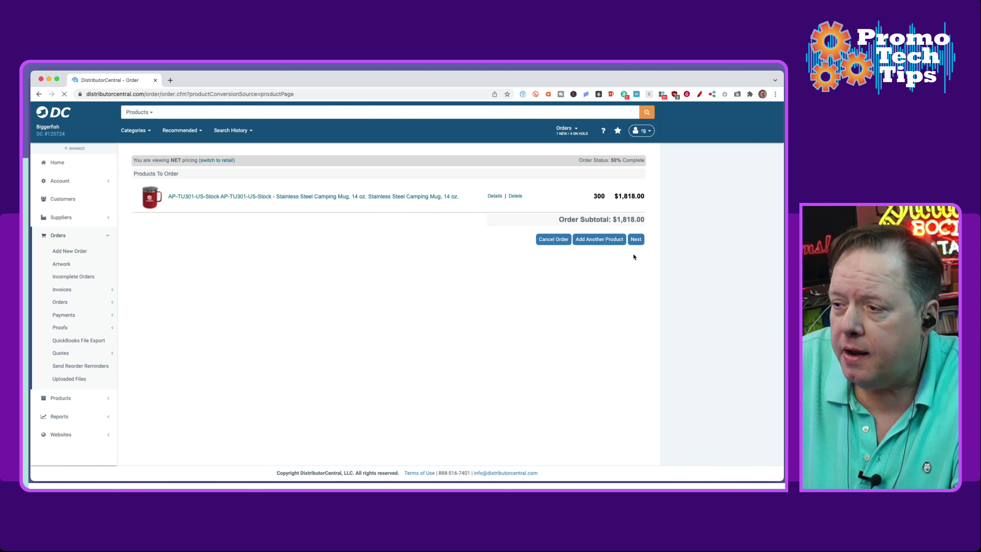
click(636, 239)
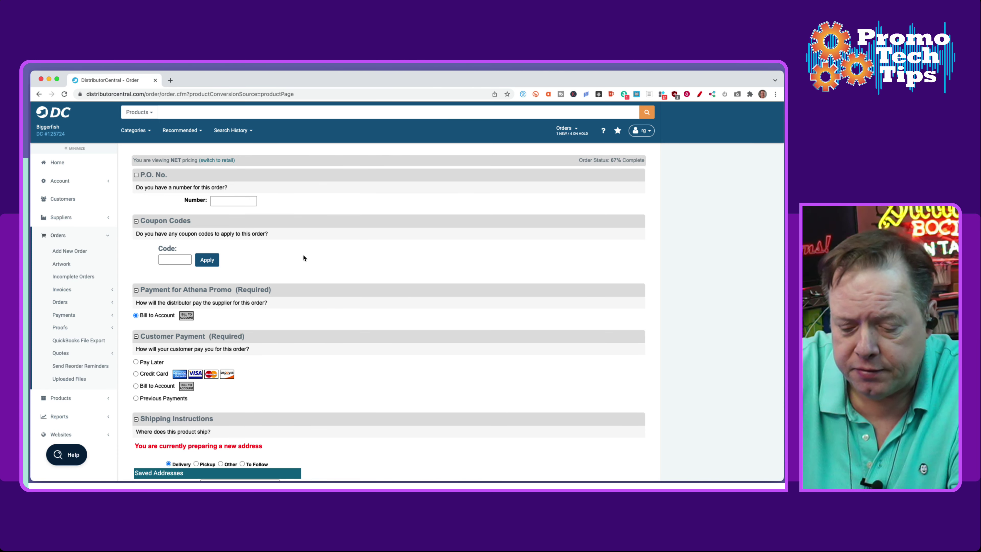
Enter the purchase order number and set the customer payment to Pay Later
click(234, 201)
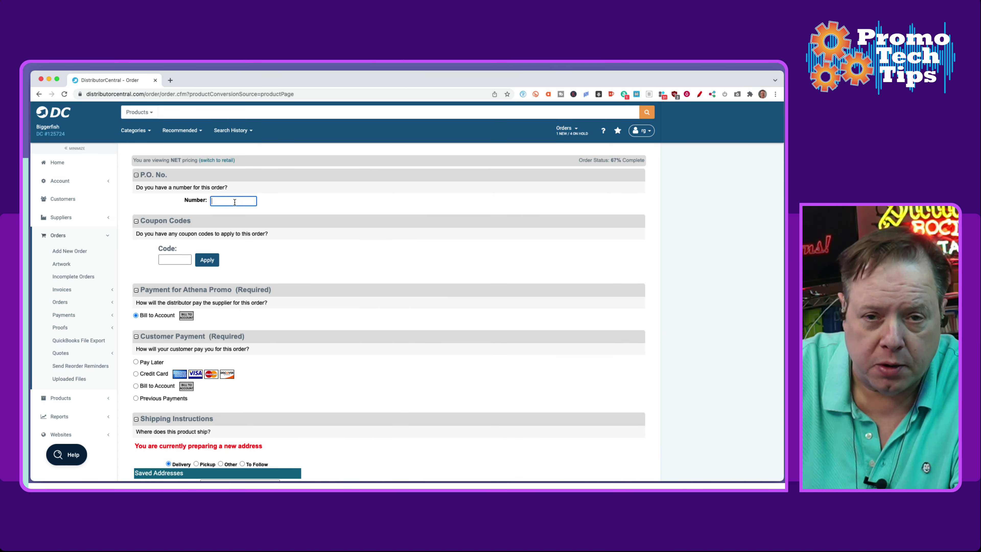
text(0000000)
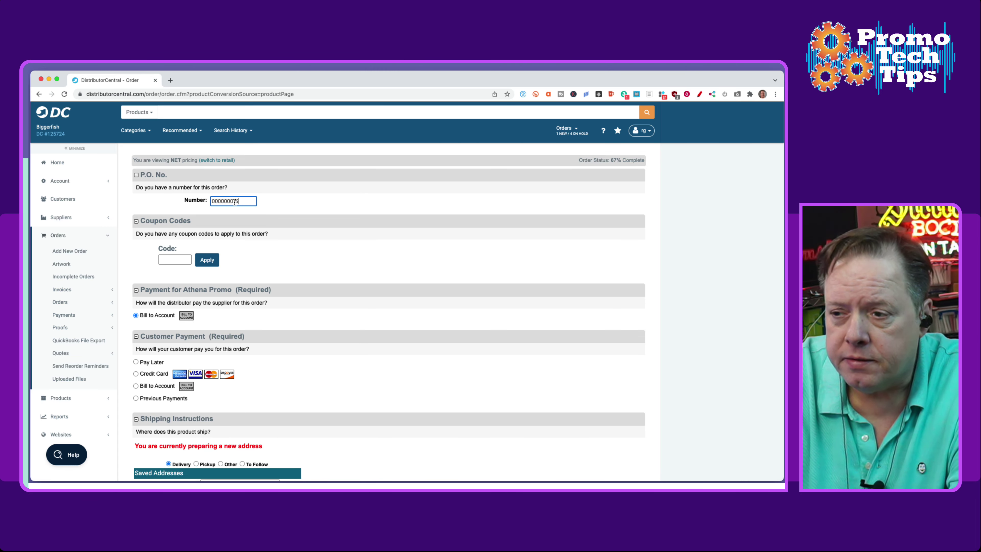
text(SLMu)
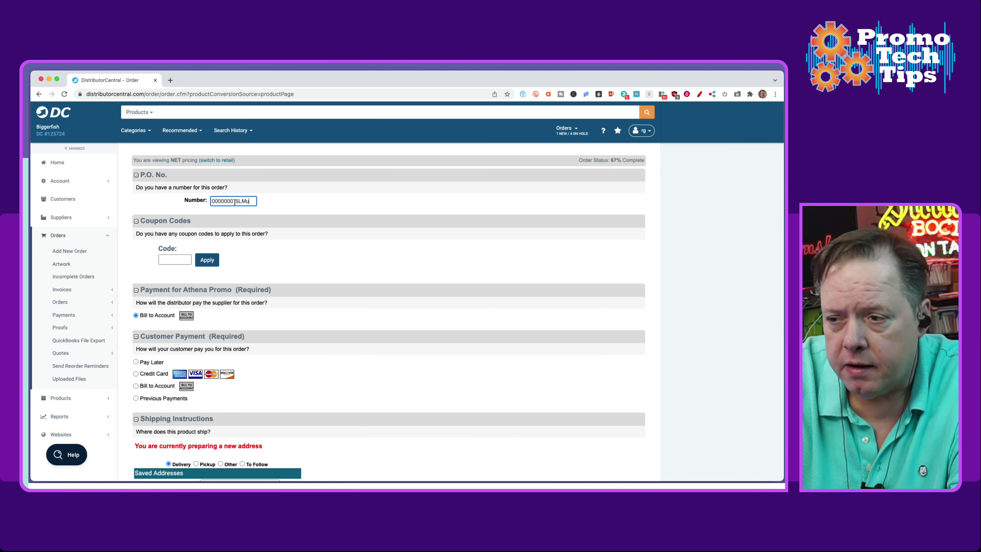
text(g)
scroll(224, 231, down, 3)
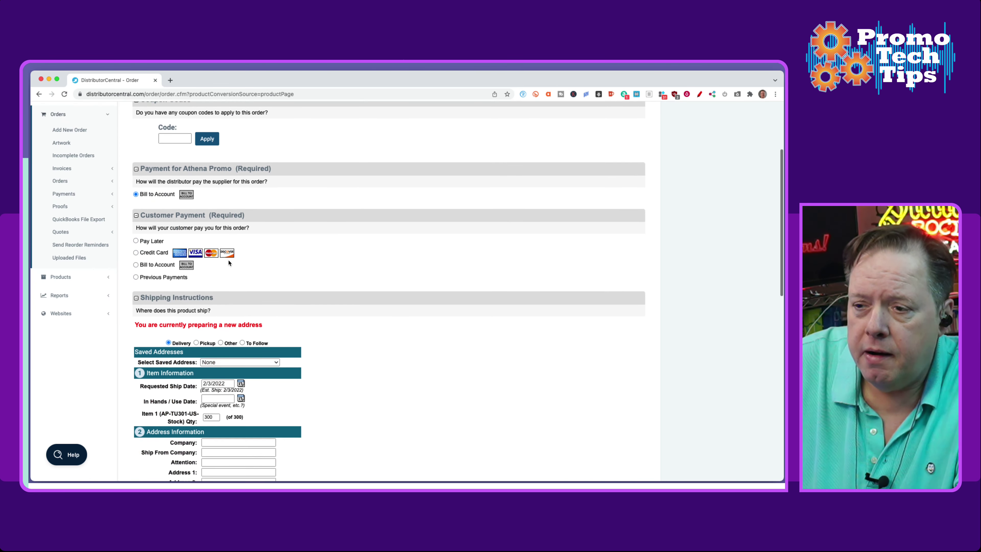
scroll(322, 277, down, 4)
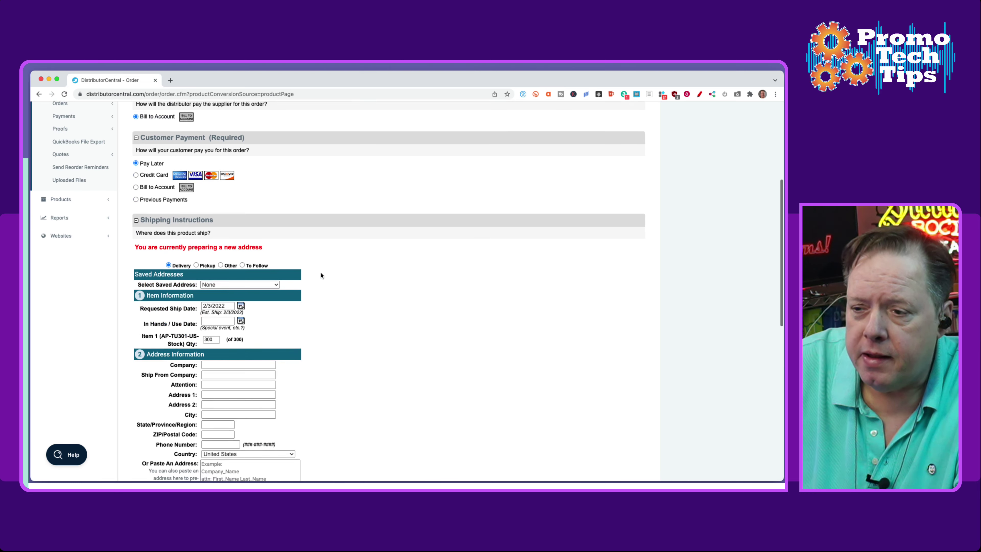
Fill the delivery address from Silver Lining's saved primary shipping address and clear the requested ship date
click(236, 220)
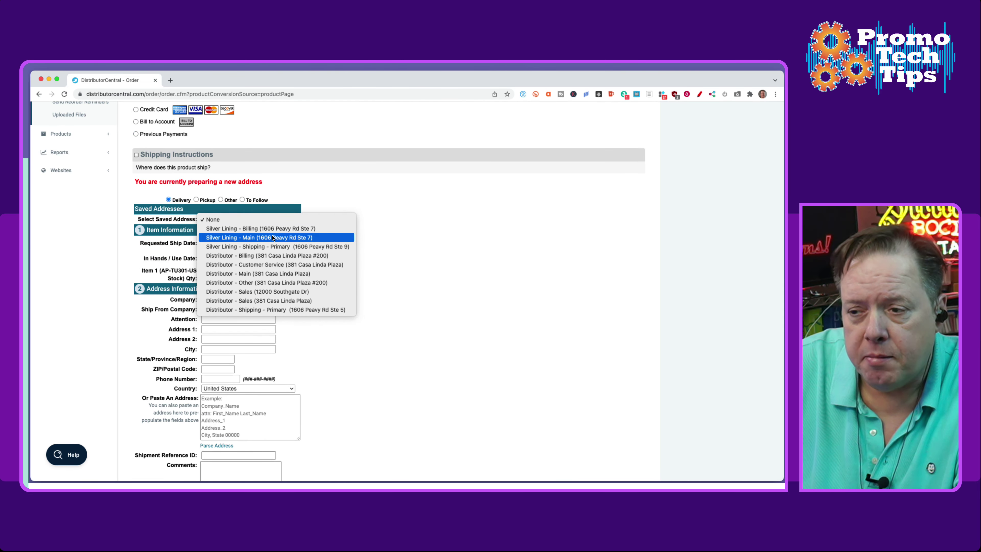
click(277, 247)
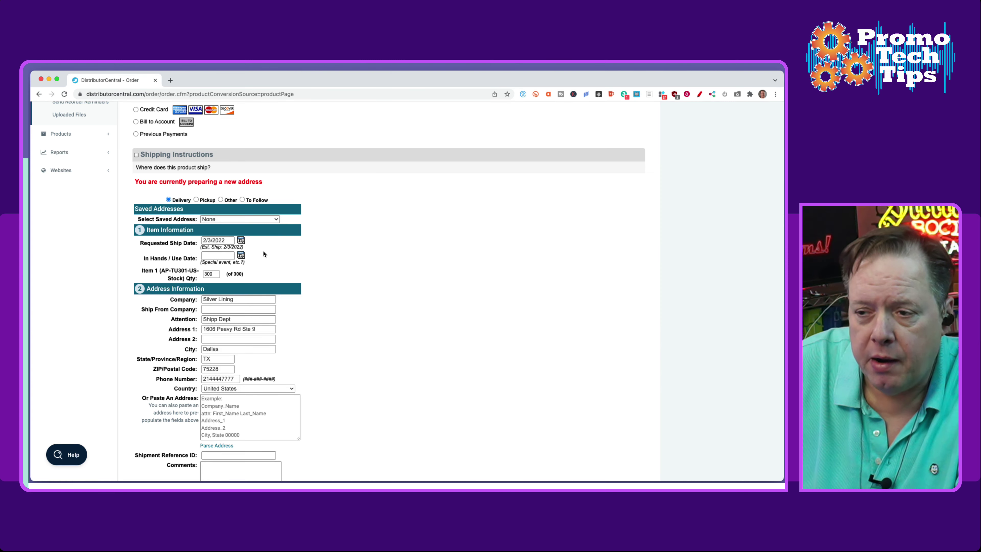
triple_click(234, 242)
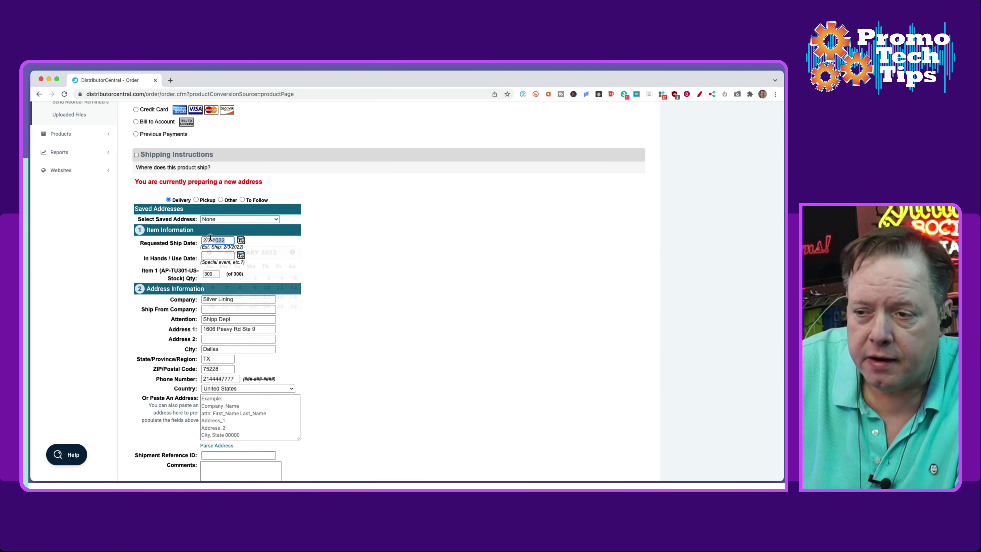
key(BackSpace)
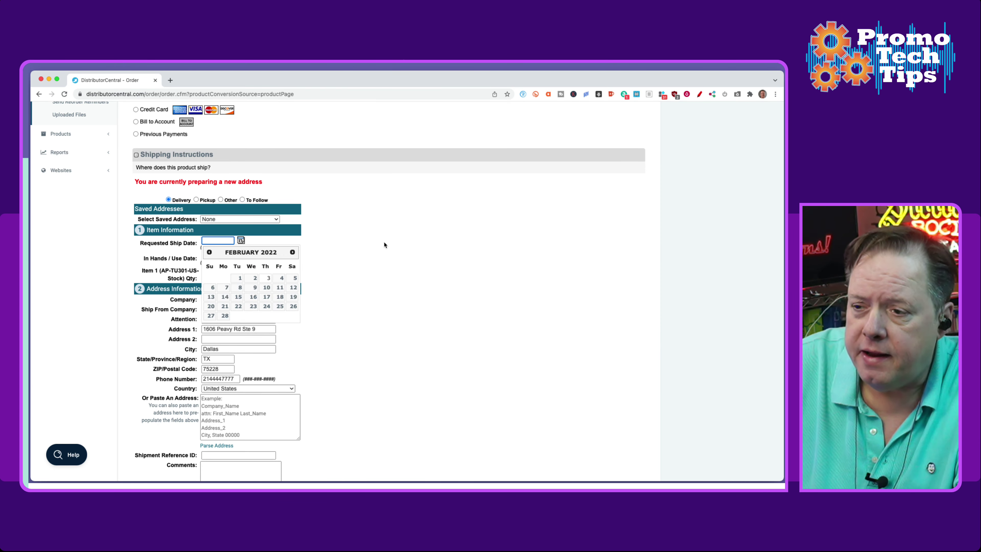
click(401, 306)
Save the delivery address with the default shipping method and proceed to the order review
scroll(386, 289, down, 3)
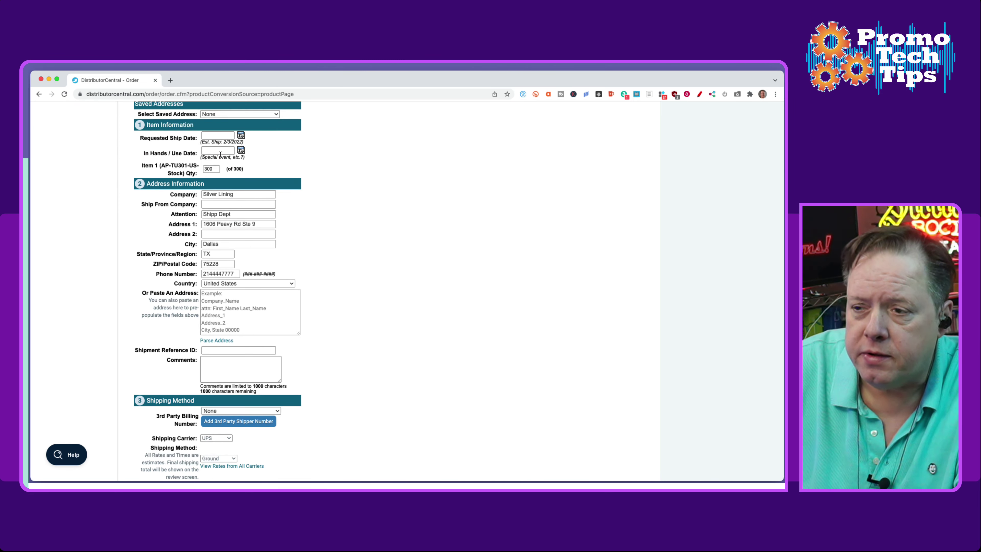
scroll(352, 276, down, 2)
scroll(351, 276, down, 3)
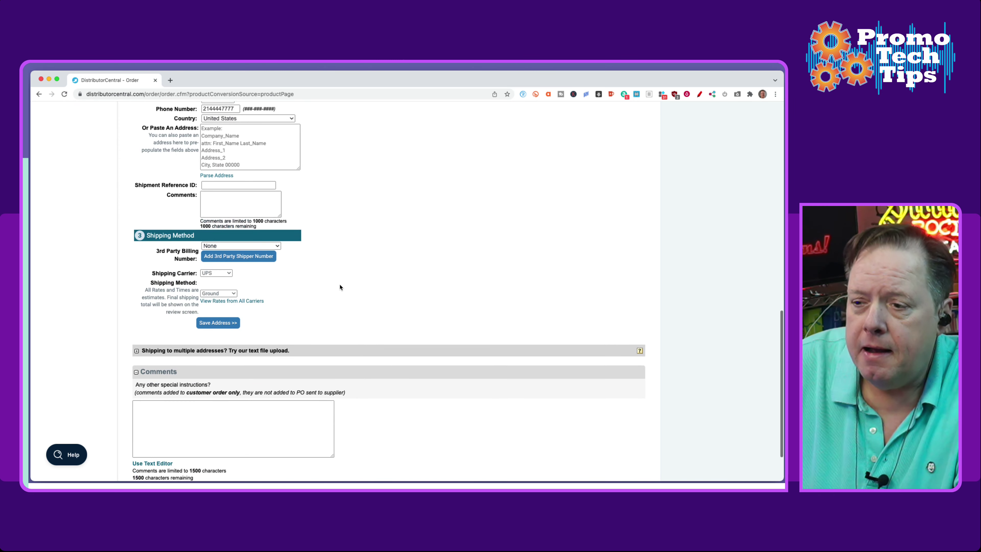
click(217, 324)
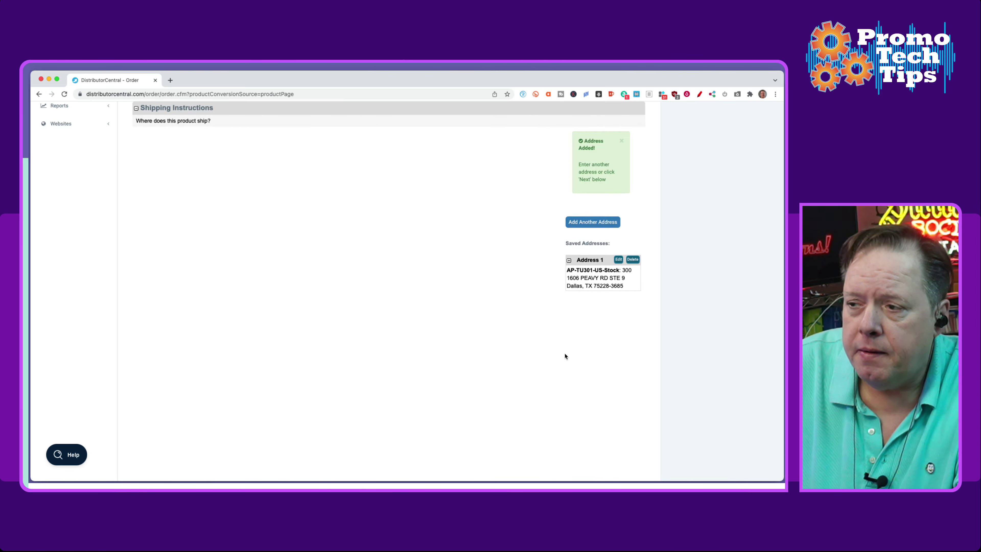
scroll(583, 360, down, 5)
click(636, 437)
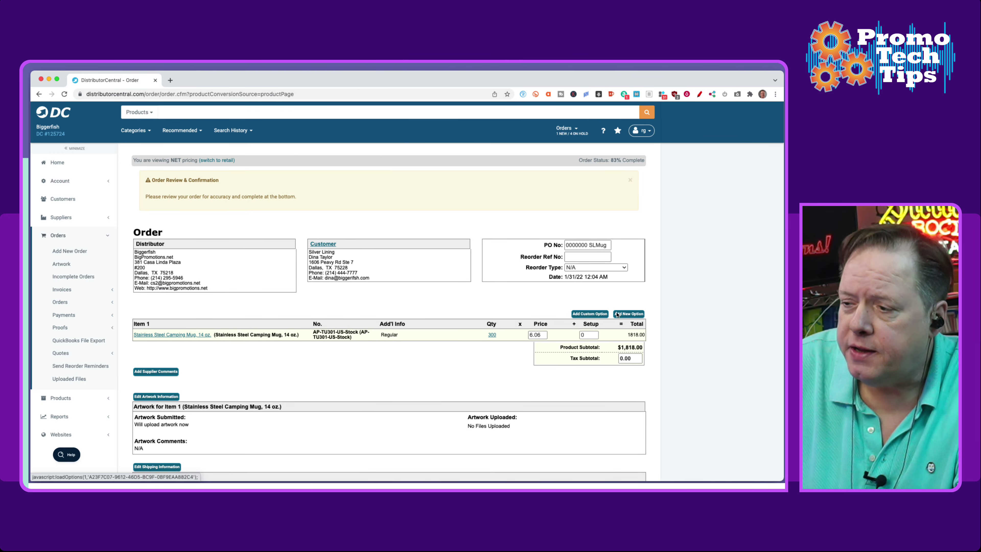
Add a custom option "MUG COLOR" with number "BLUE" and quantity 300 to the camping mug item
click(590, 313)
text(MUG COLO)
key(Tab)
text(BLUE)
key(shift+Tab)
key(End)
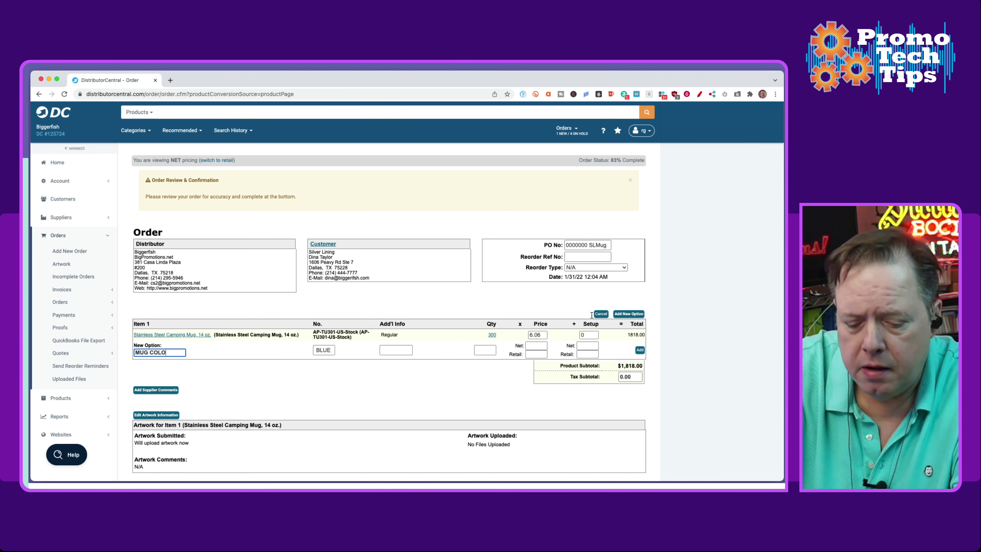
key(Tab)
key(Tab)
key(Tab)
text(300)
key(Tab)
key(Tab)
key(Tab)
key(Tab)
key(Tab)
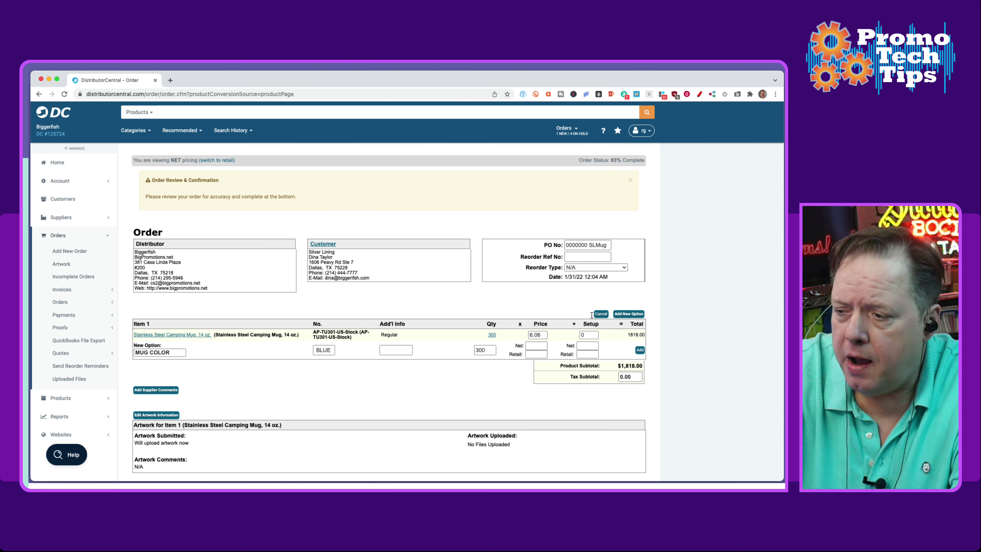
key(Return)
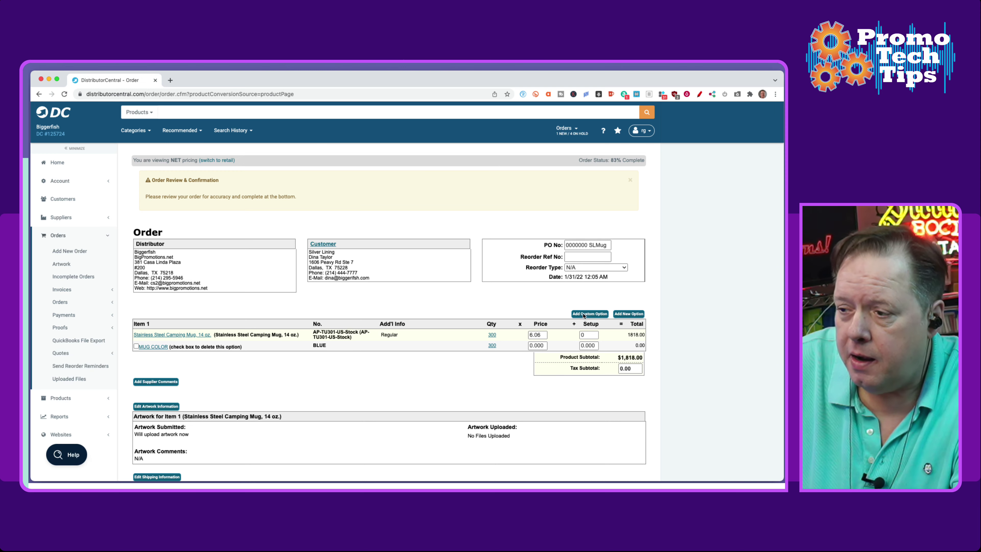
Add a custom option "PRINT COLOR" with number "SILVER" and quantity 300 to the camping mug item
click(584, 315)
text(PRINT COLOR)
key(Tab)
text(SILVER)
key(Tab)
text(300)
key(Tab)
key(Tab)
key(Tab)
key(Tab)
key(Tab)
key(Return)
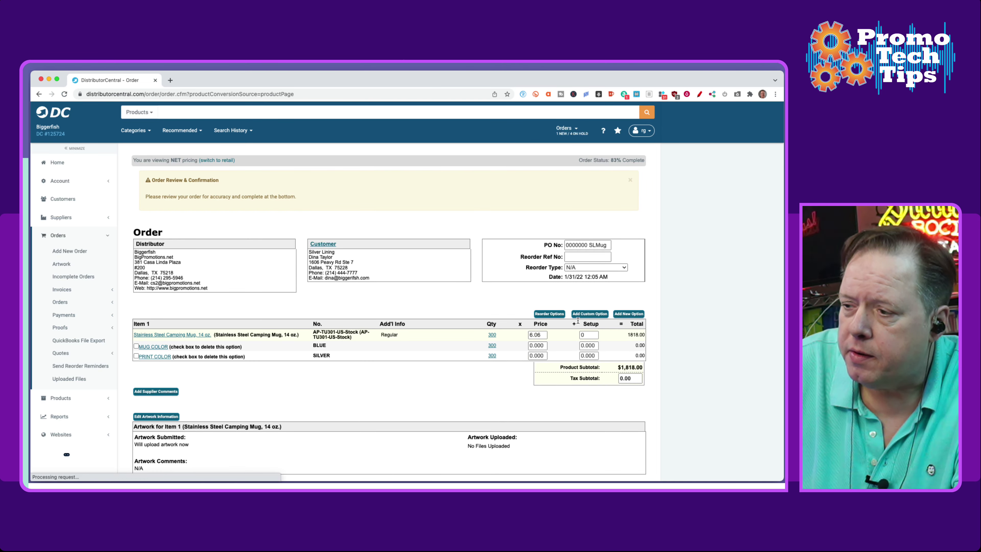
Add a custom option "PROOF" with number "PDF" and quantity 1 to the camping mug item
click(585, 314)
text(PROOF)
key(Tab)
text(PDF)
key(Tab)
key(Tab)
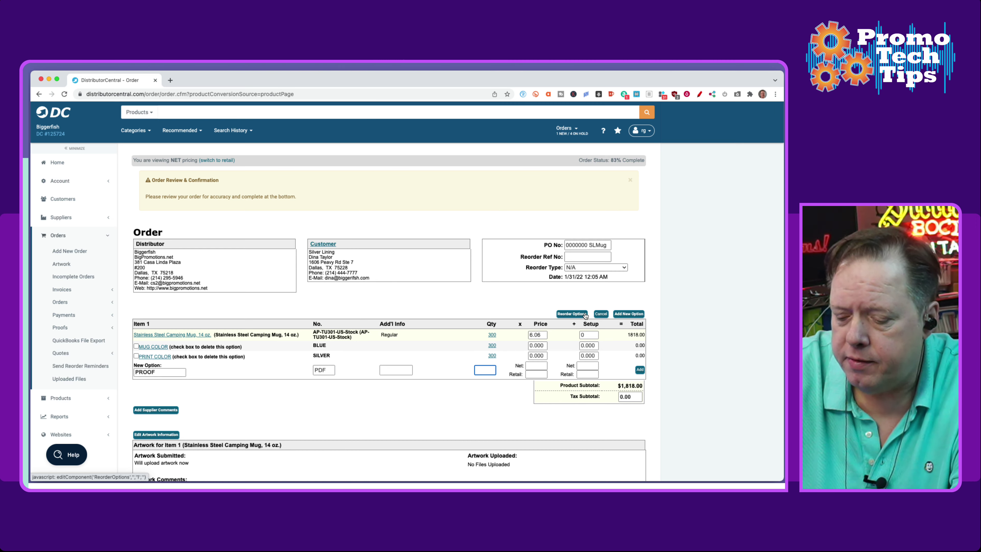
text(1)
key(Tab)
key(Tab)
key(Tab)
key(Tab)
key(Tab)
key(Return)
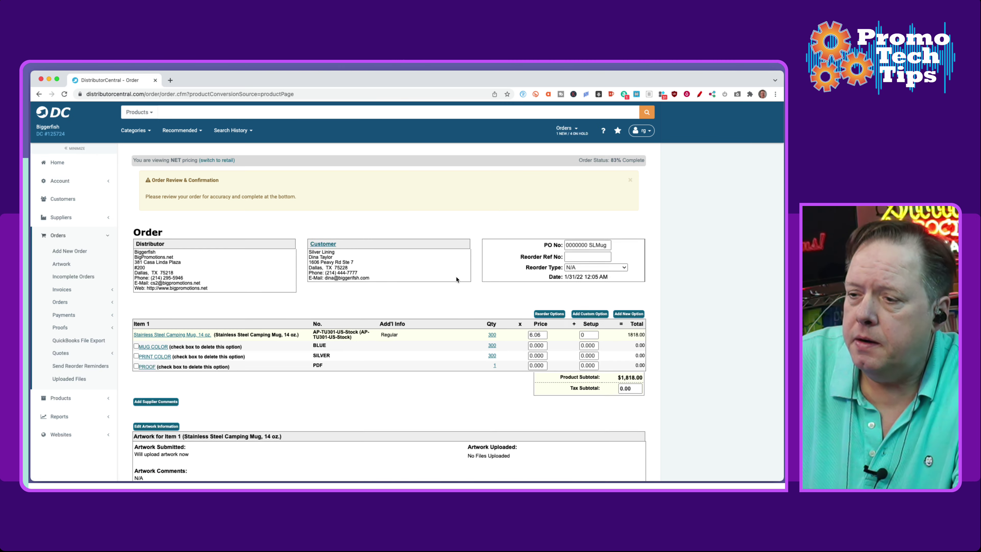
scroll(457, 279, down, 5)
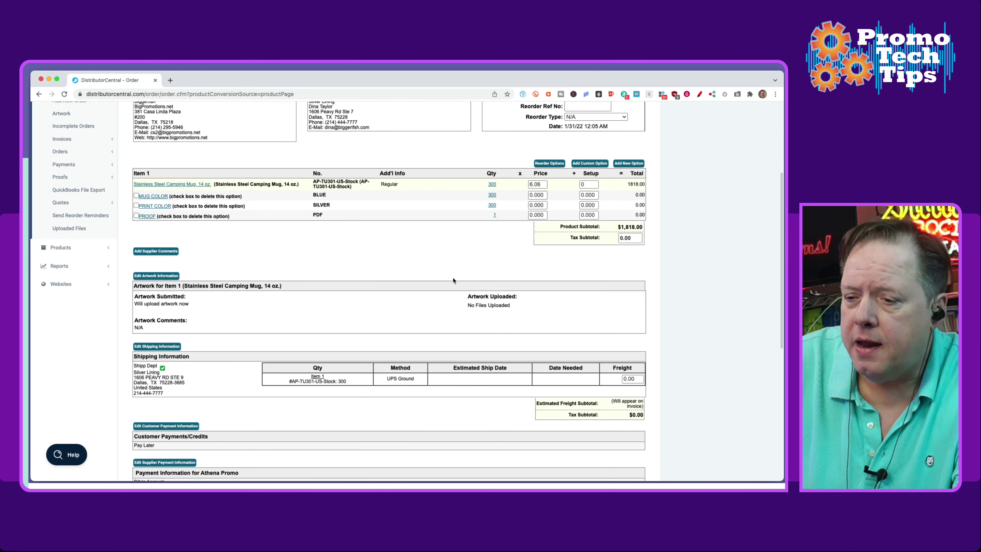
Review the order down to its totals and save it without creating or sending purchase orders to the supplier
scroll(453, 279, up, 1)
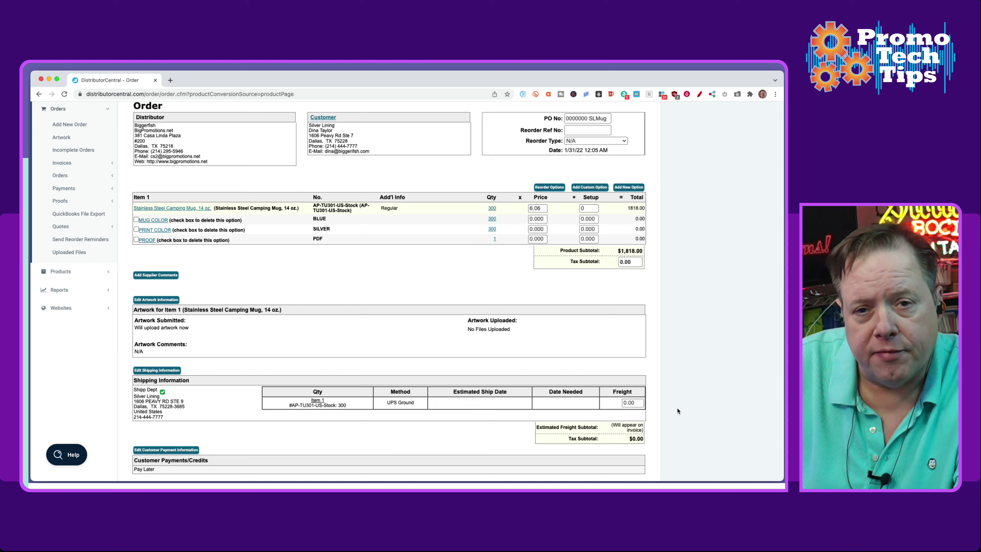
scroll(471, 361, down, 10)
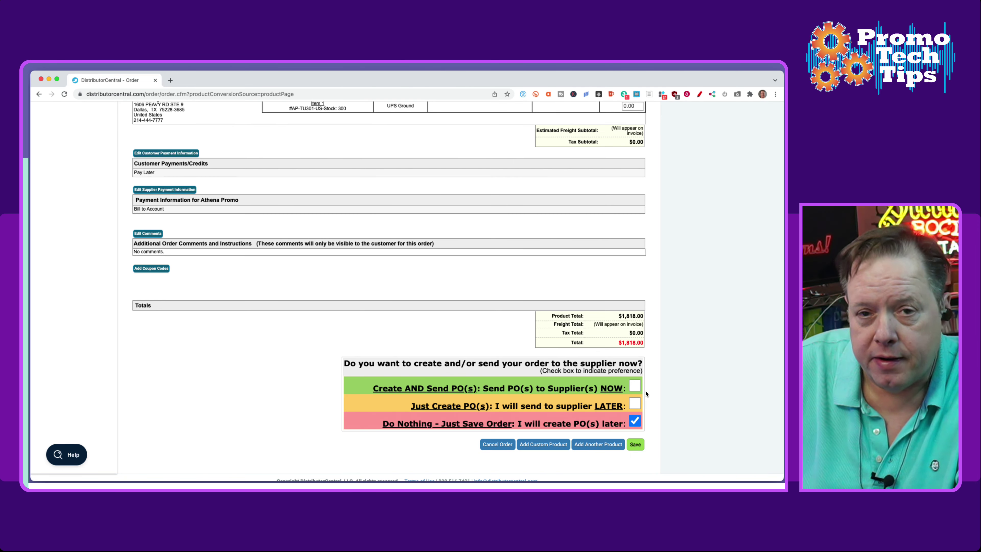
scroll(636, 397, up, 15)
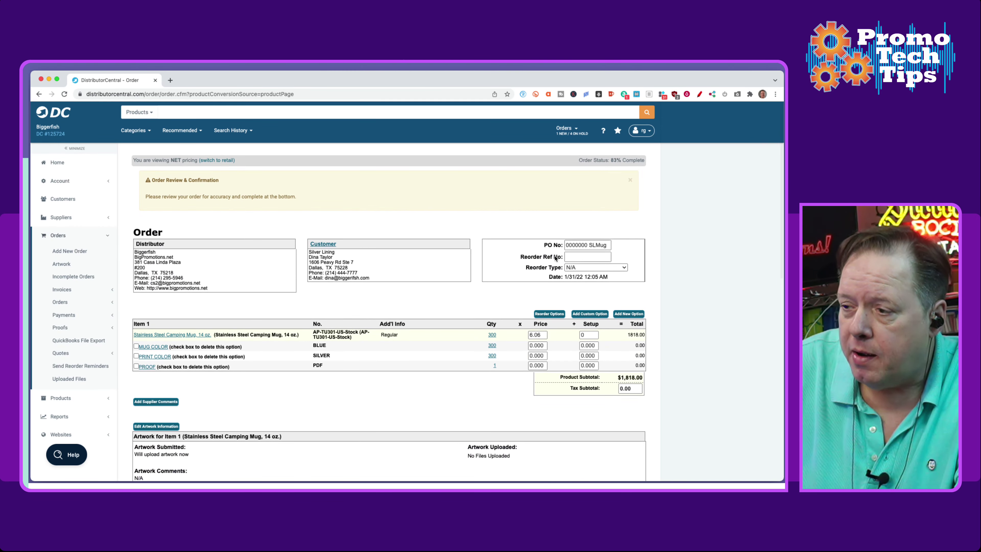
scroll(517, 347, down, 15)
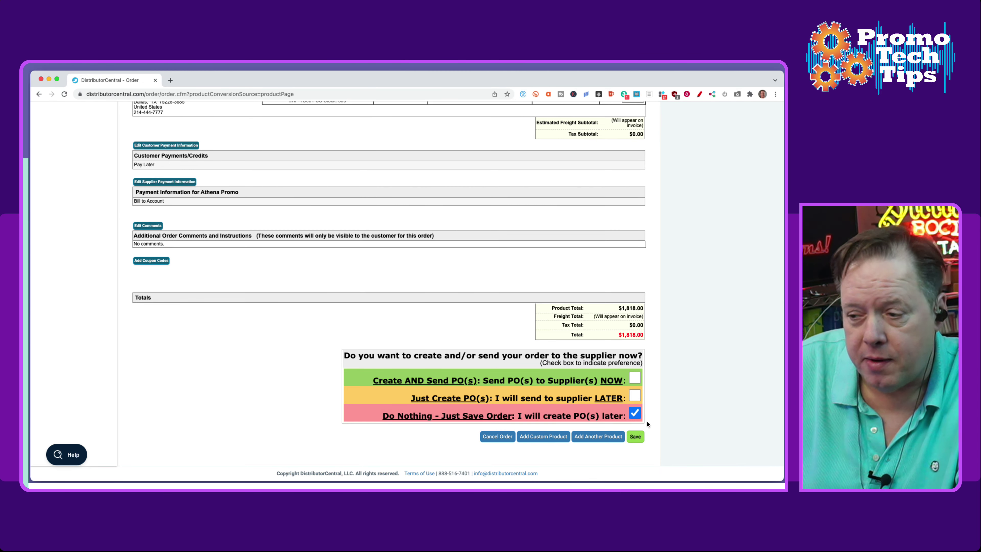
click(639, 440)
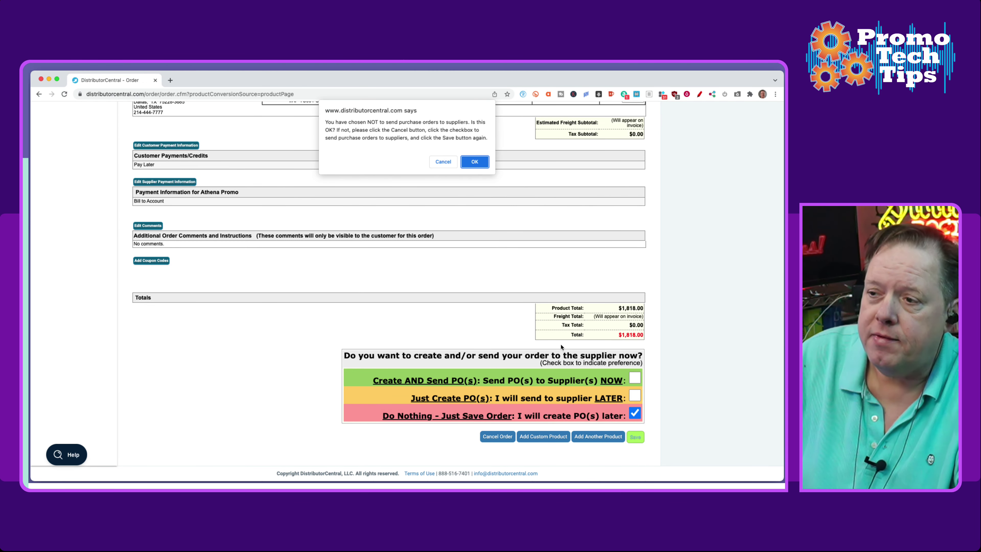
click(478, 163)
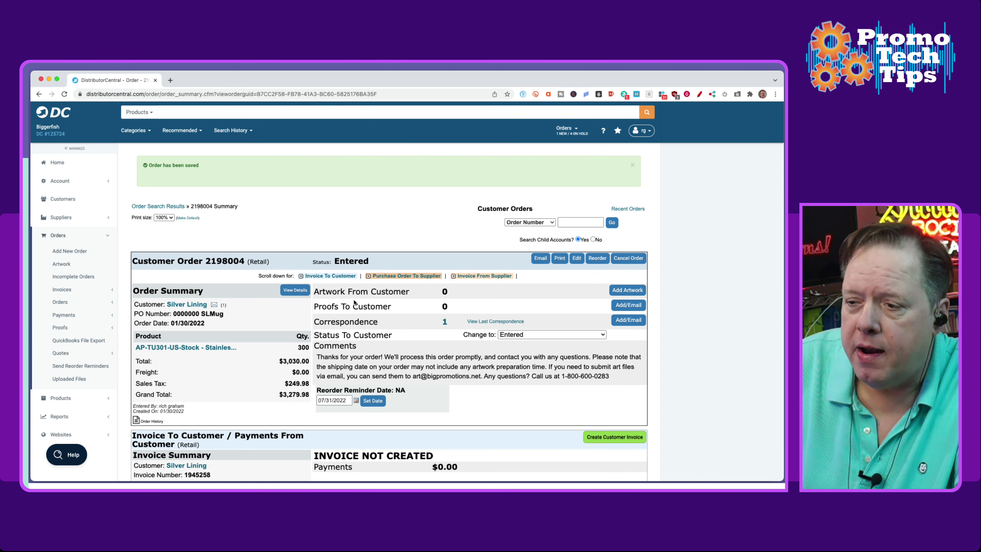
Change the order status shown to the customer to "Order Entry Hold" and confirm the change
click(521, 335)
click(506, 336)
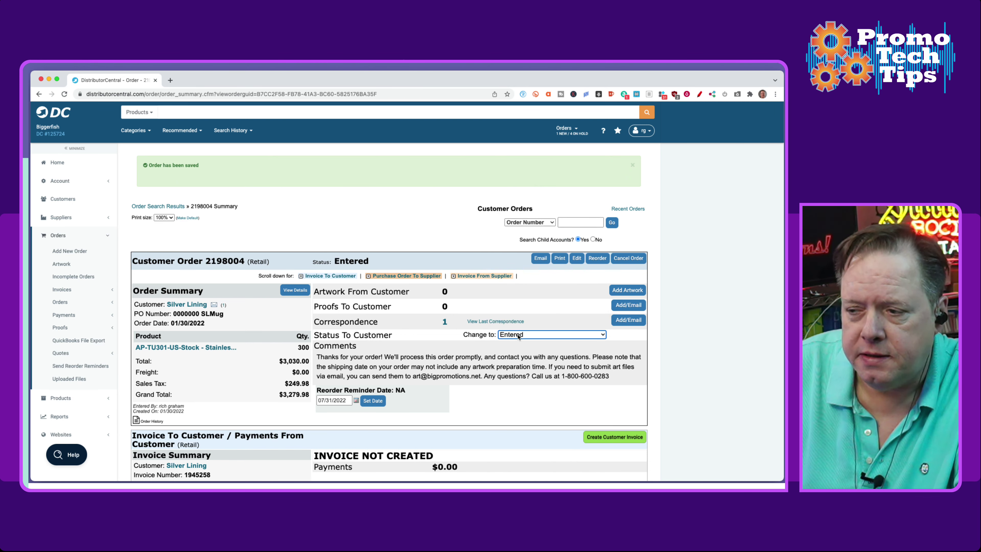
click(528, 338)
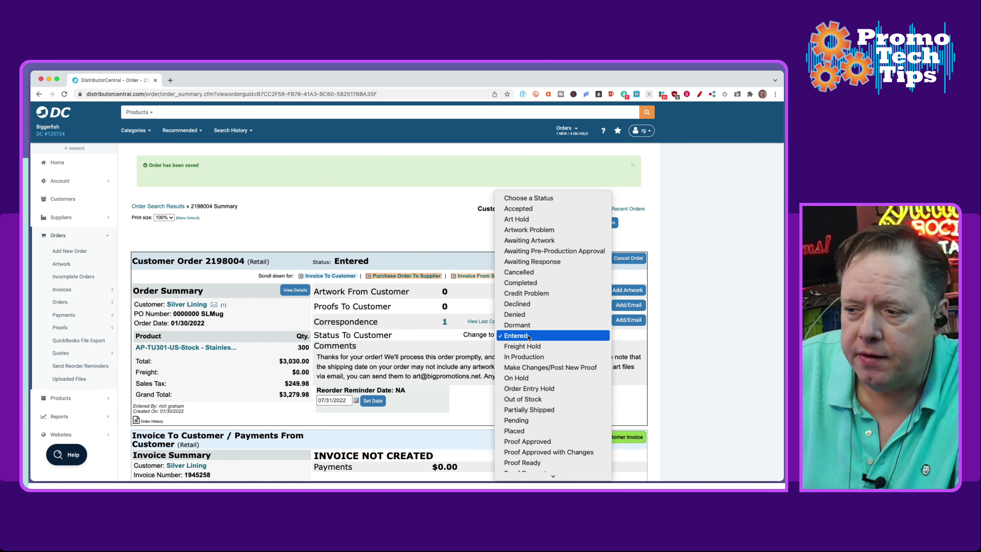
click(534, 389)
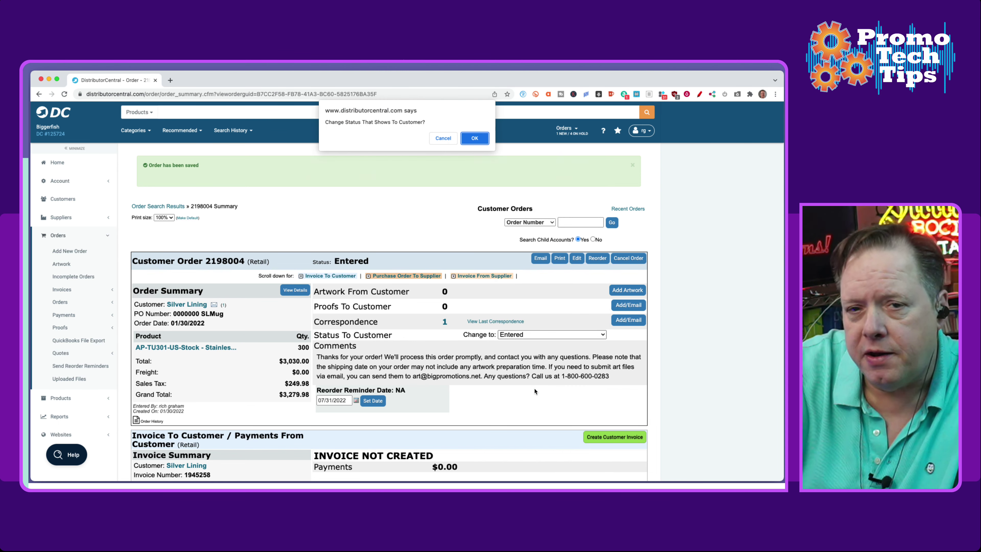
key(Return)
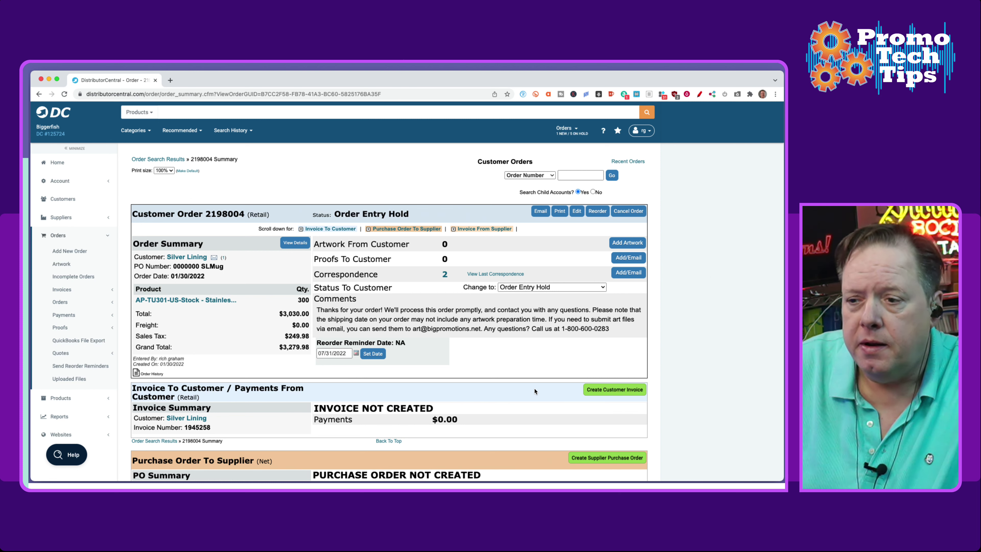
Edit the order, replace the zeros before "SLMug" in the PO number with the assigned order number, and save the changes
double_click(216, 214)
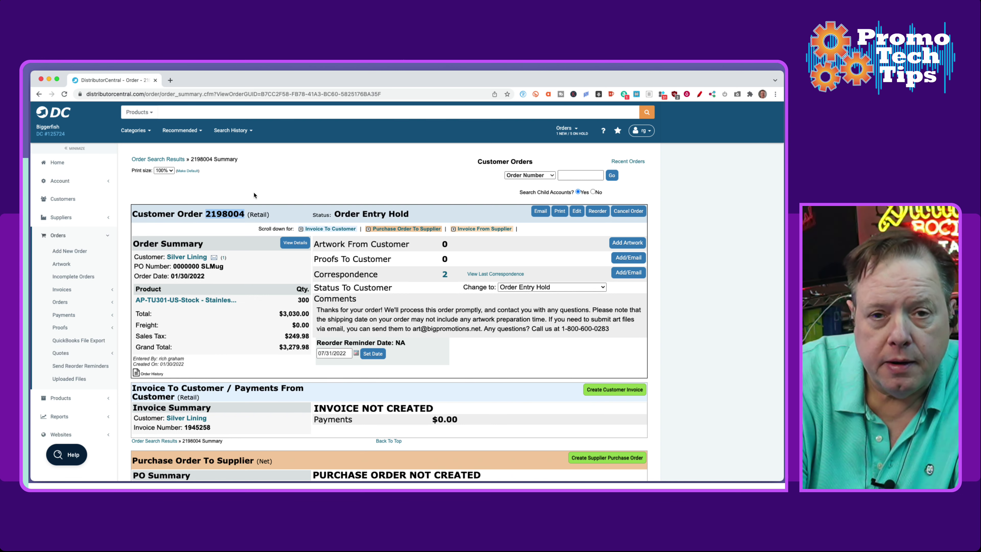
click(580, 211)
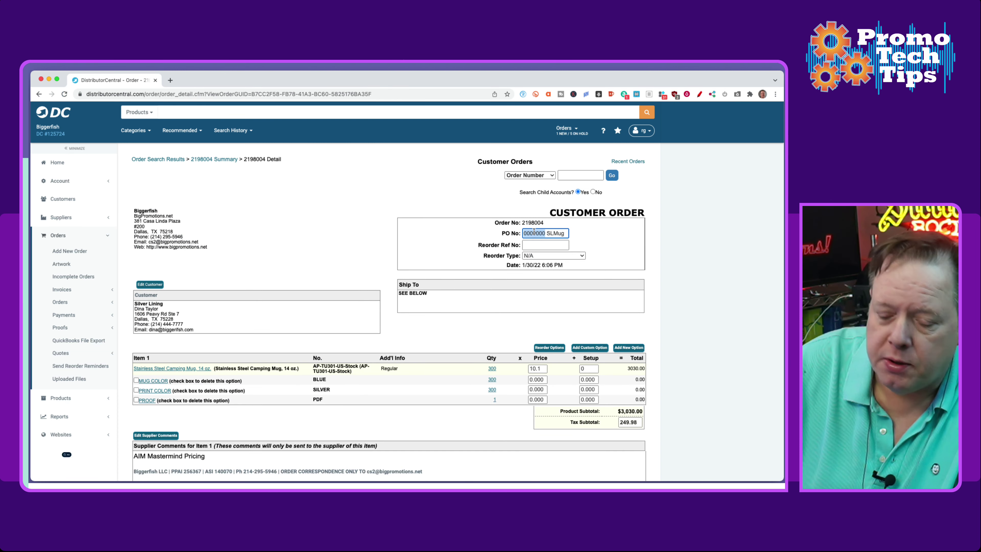
double_click(534, 233)
text(2198004)
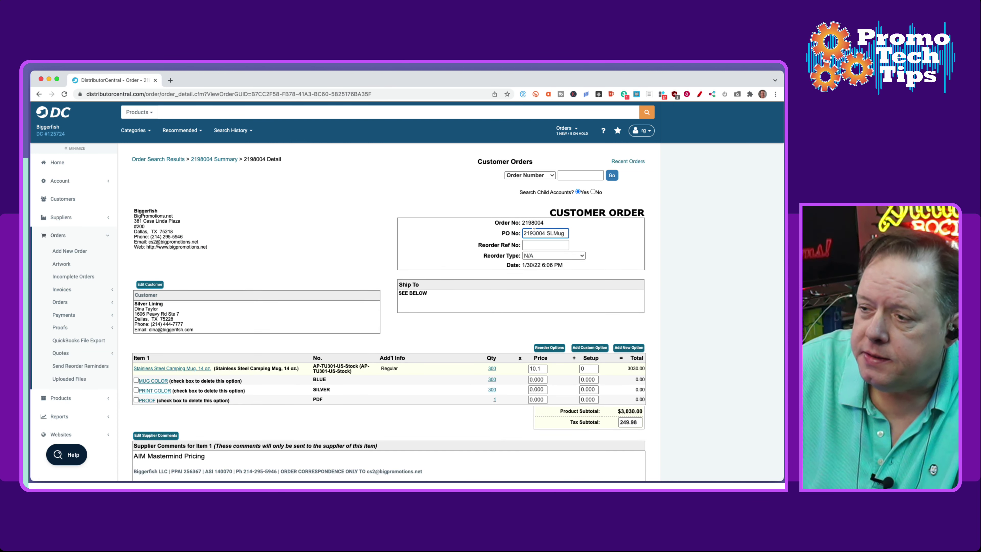
scroll(594, 425, down, 15)
scroll(594, 425, down, 5)
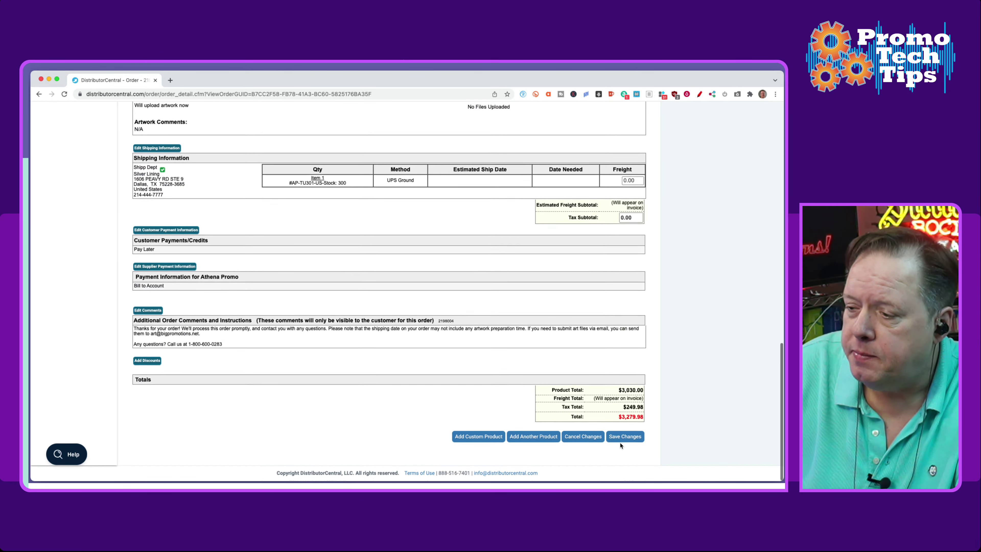
click(621, 437)
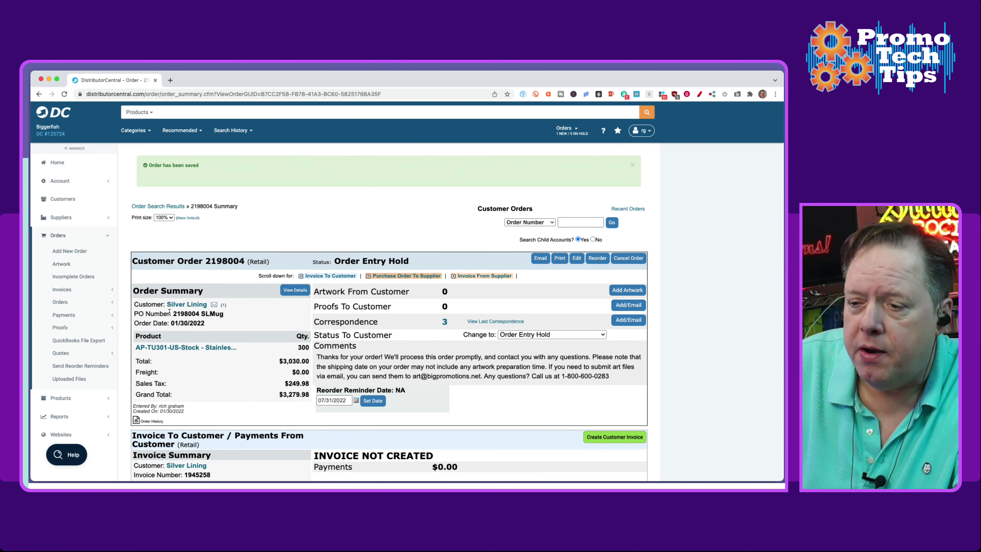
double_click(185, 313)
scroll(255, 320, down, 2)
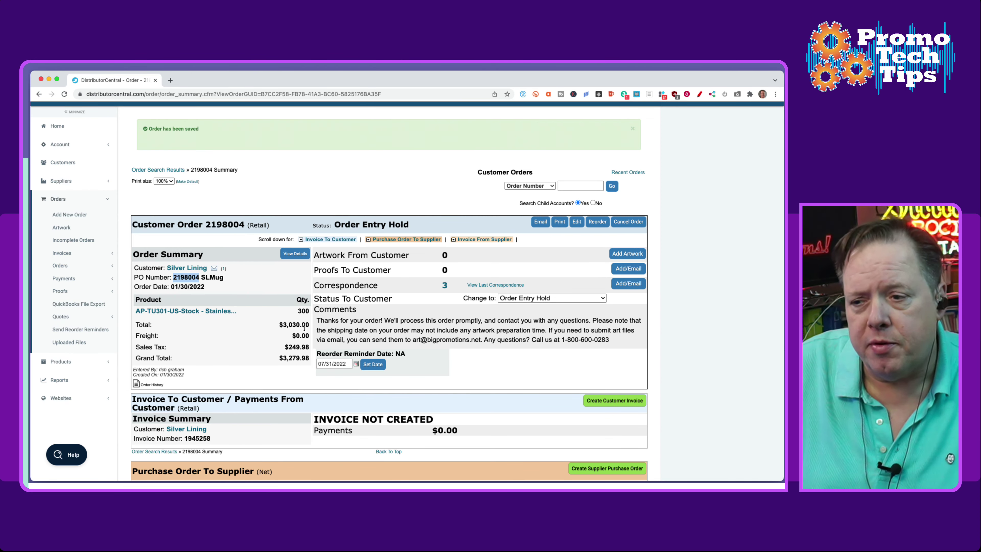
scroll(299, 326, down, 2)
scroll(301, 328, up, 5)
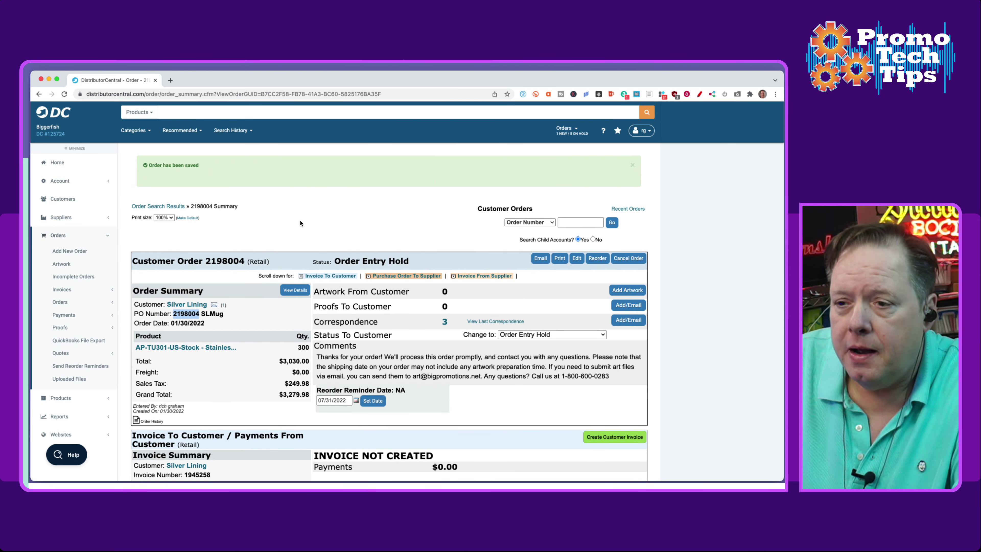
Start a new order from the home page and select "Silver Lining" as its customer
click(67, 165)
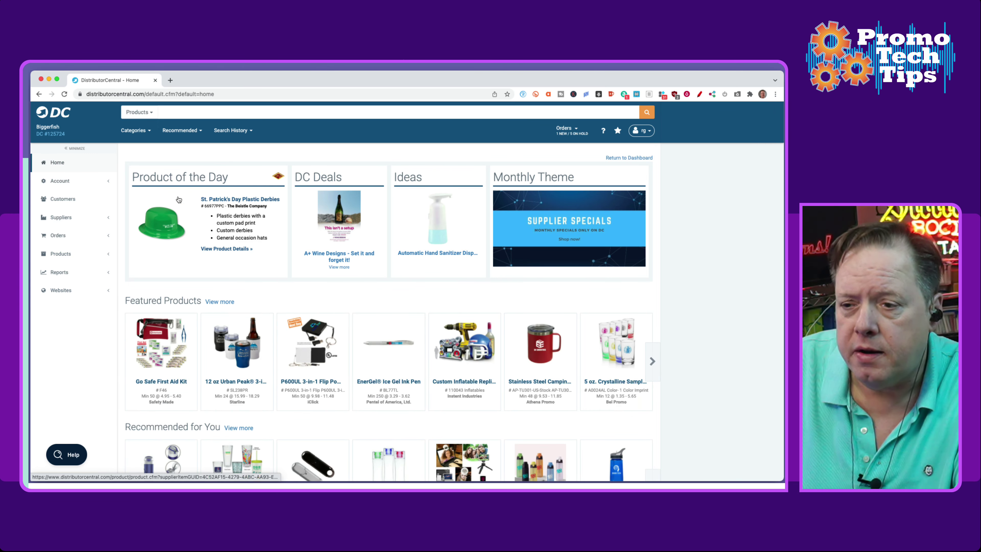
click(72, 236)
click(76, 252)
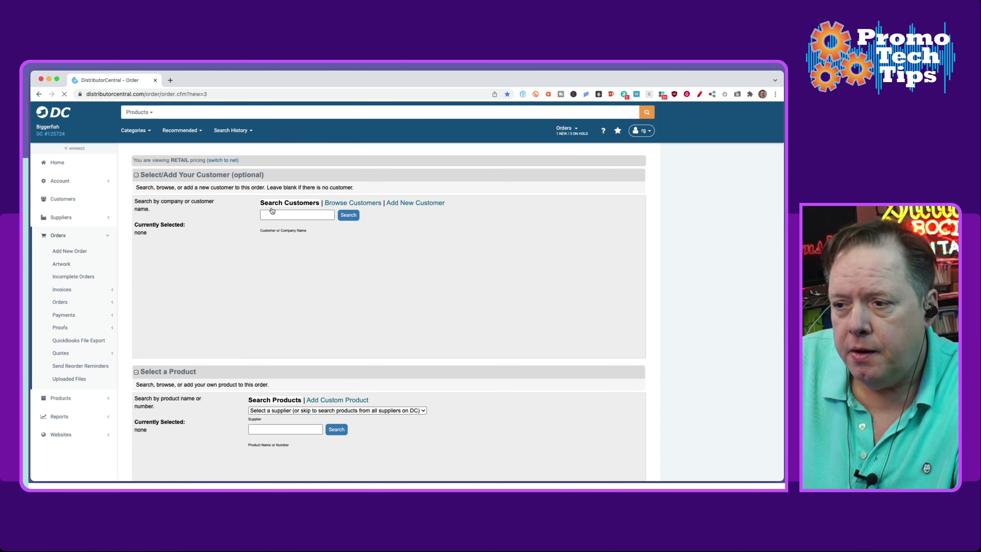
click(278, 215)
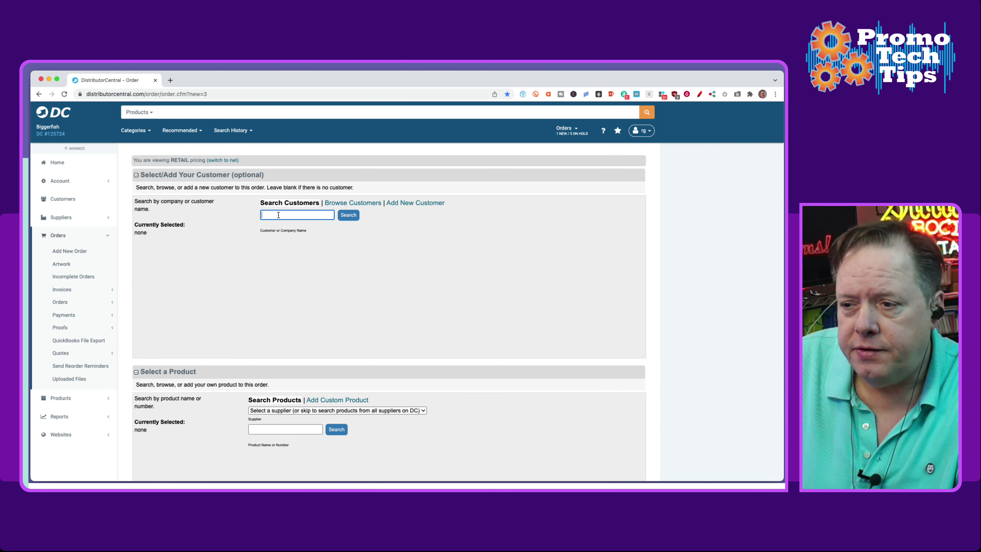
text(SILV)
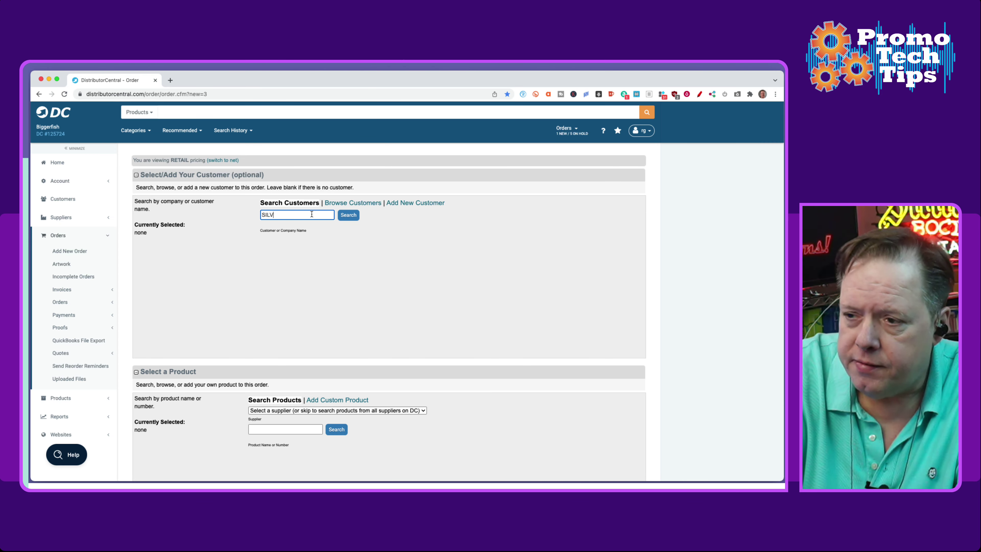
text(ER LINIGNS)
key(BackSpace)
key(BackSpace)
key(BackSpace)
text(NG)
key(Return)
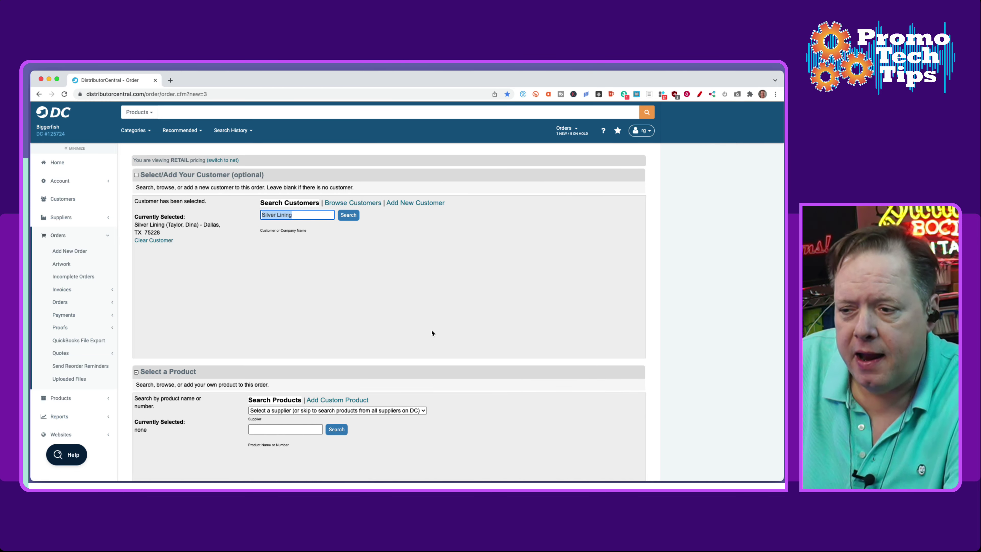
Choose a custom product for the new order and proceed to the supplier and product information
click(337, 400)
scroll(337, 396, down, 1)
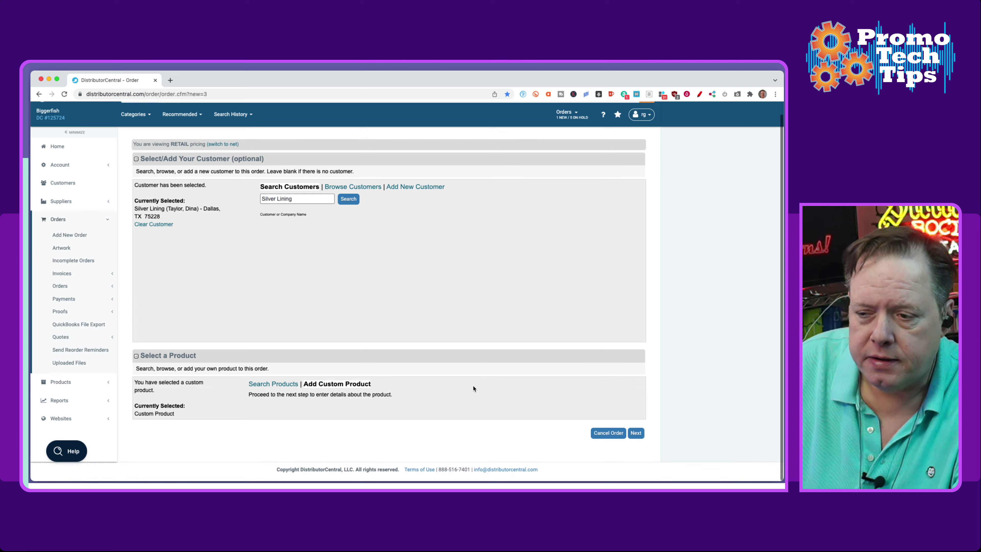
click(634, 438)
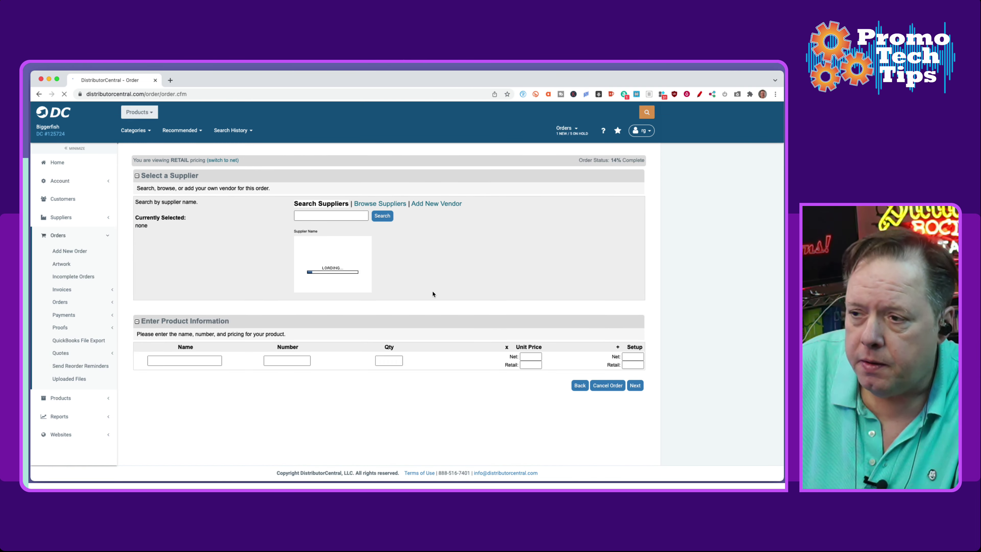
Enter "MY CUSTOM VEND" as the supplier name to search for
click(324, 216)
text(M)
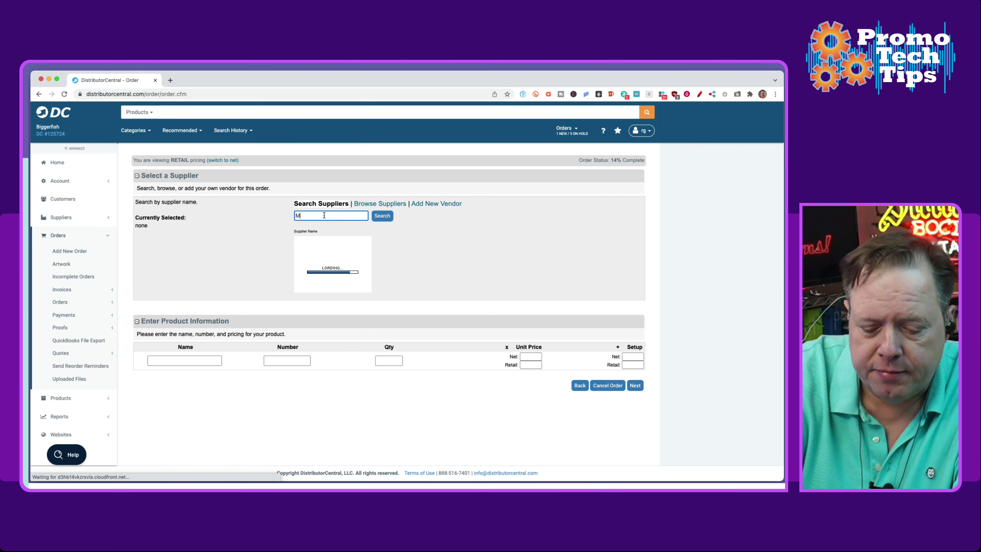
text(Y CUSTOEMR)
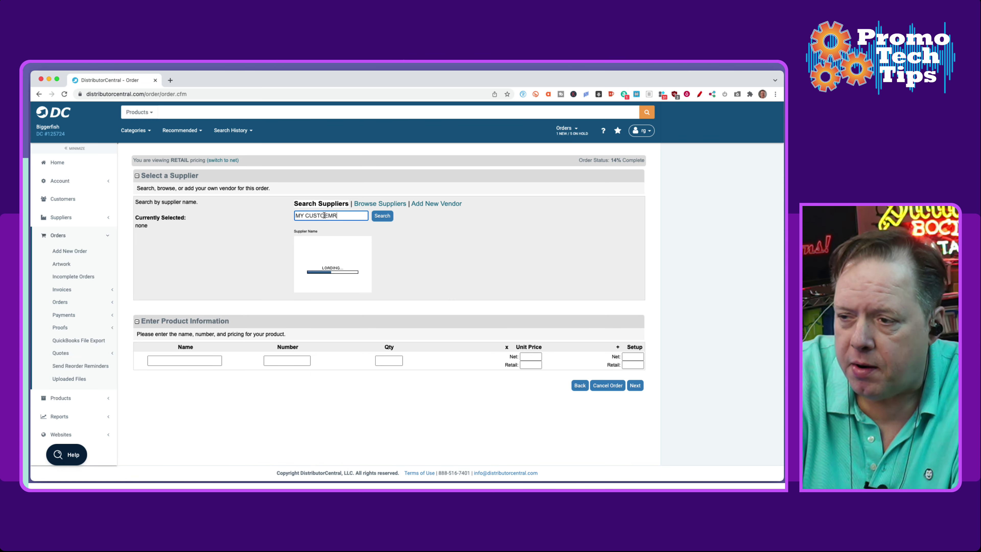
text(M VEND)
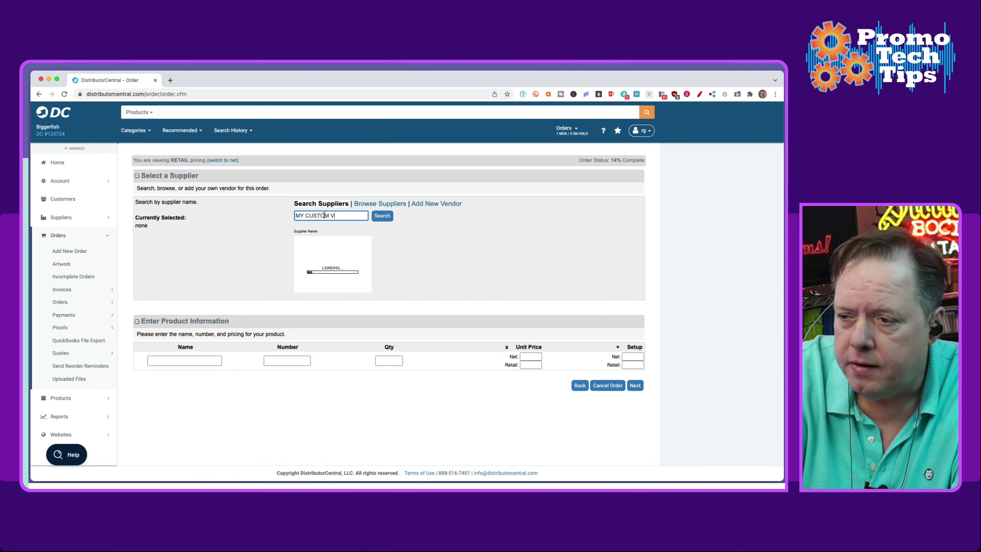